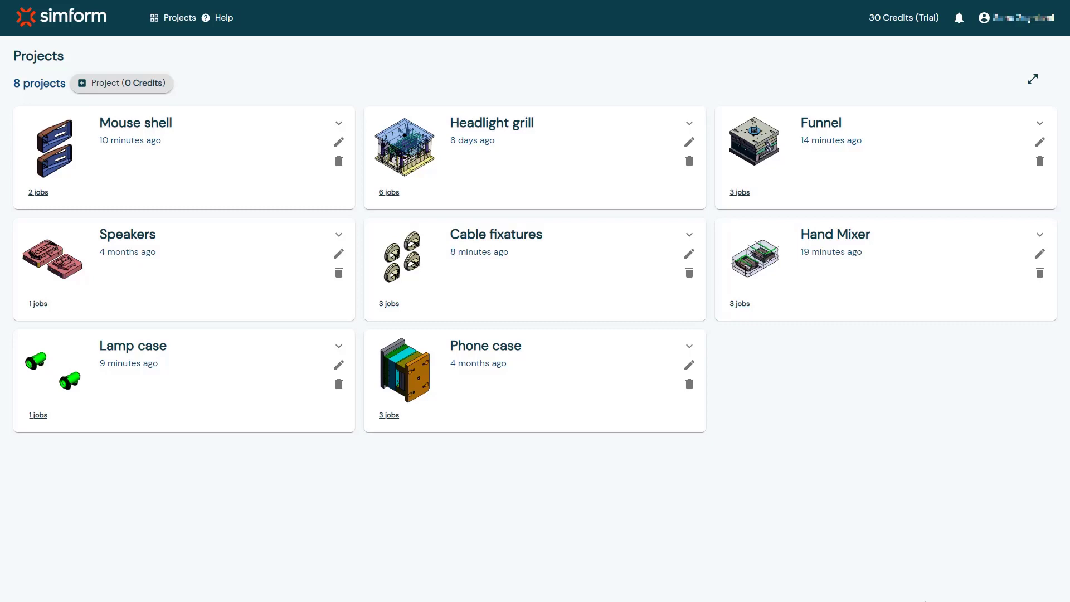
Create a new project named 'ATV grill'.
{"action": "left_click", "coordinate": [148, 87]}
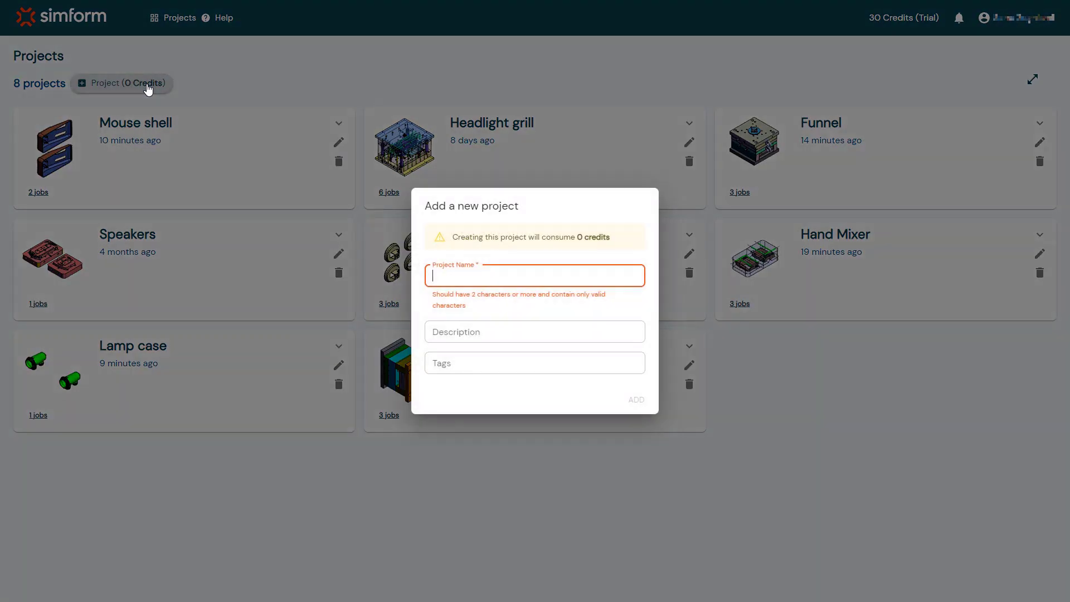
{"action": "type", "text": "ATV grill"}
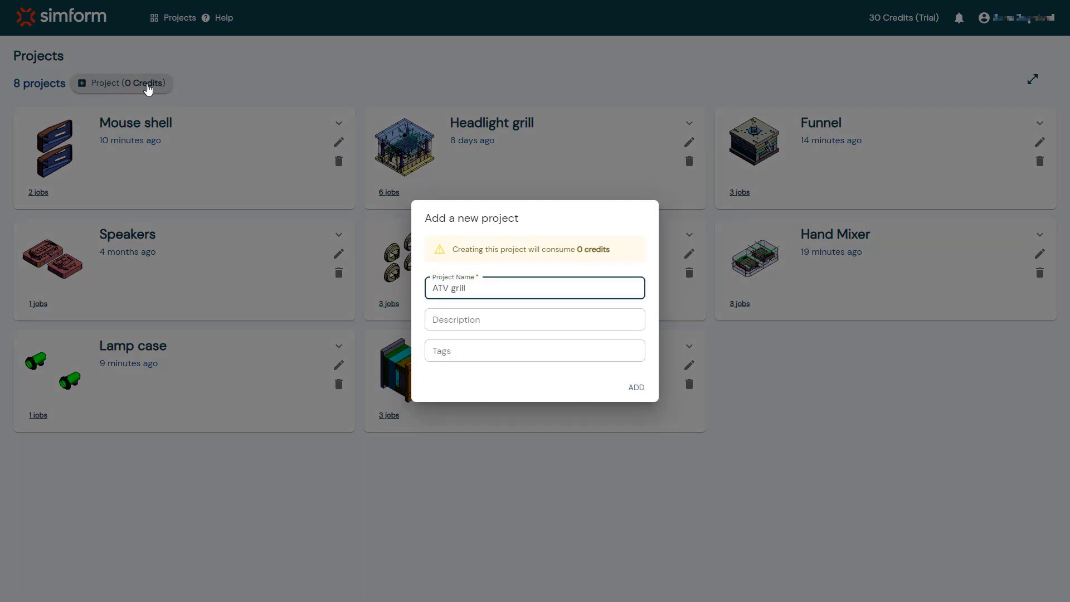
{"action": "left_click", "coordinate": [634, 388]}
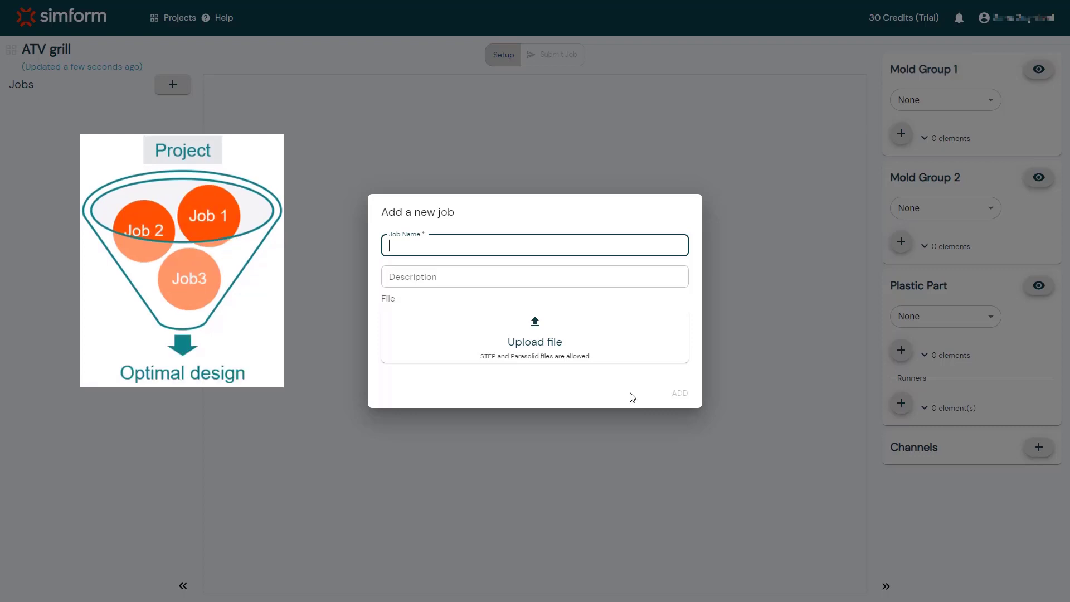
Add a job named 'channel planner' built from the MAYA_GRILL.x_t model file.
{"action": "type", "text": "channel"}
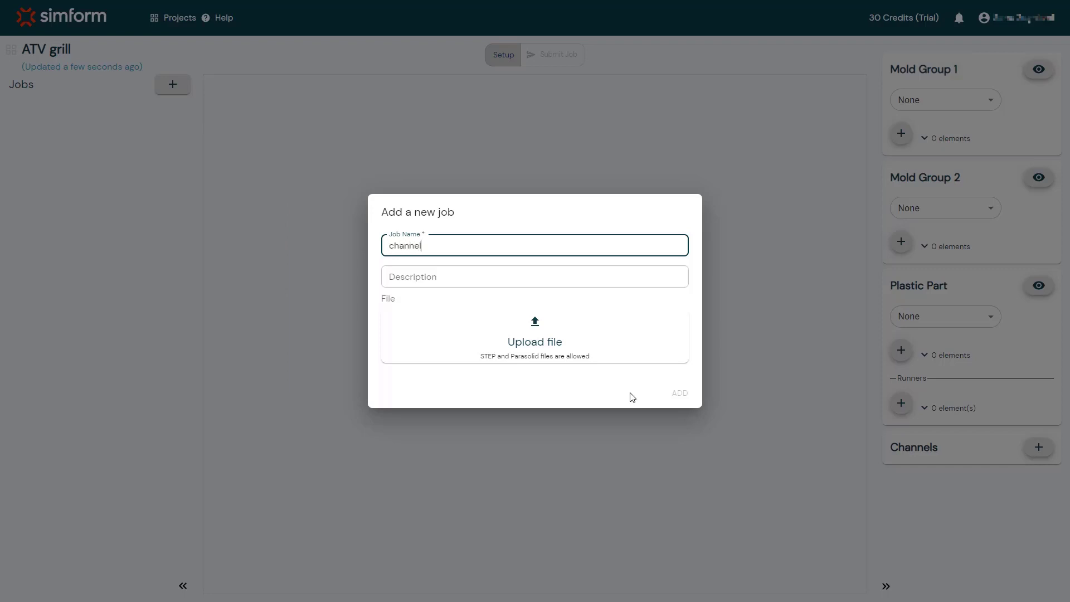
{"action": "type", "text": " planner"}
{"action": "left_click", "coordinate": [591, 330]}
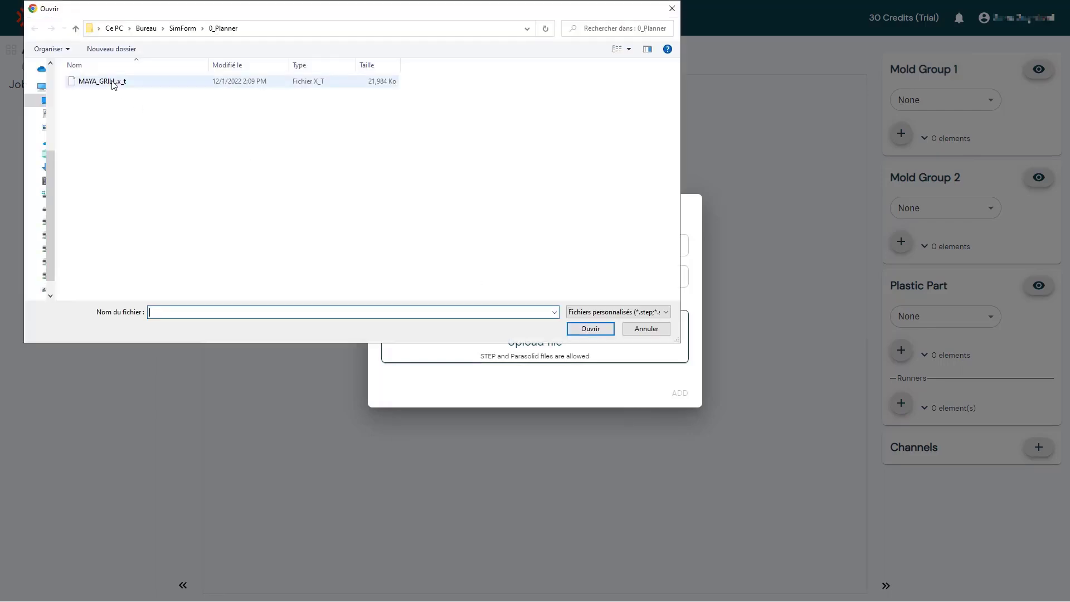
{"action": "double_click", "coordinate": [111, 82]}
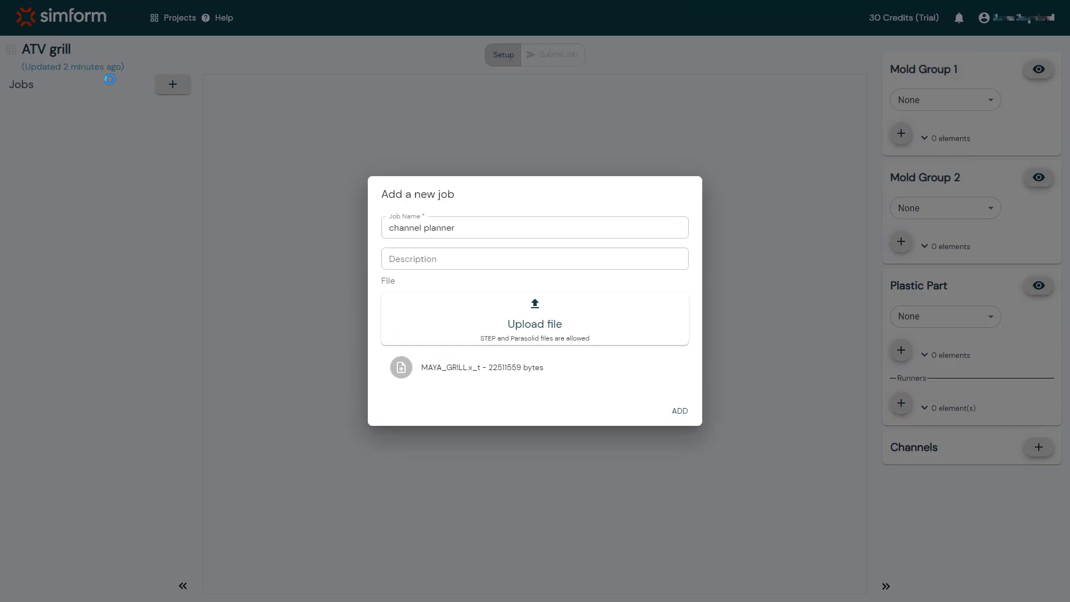
{"action": "left_click", "coordinate": [683, 418]}
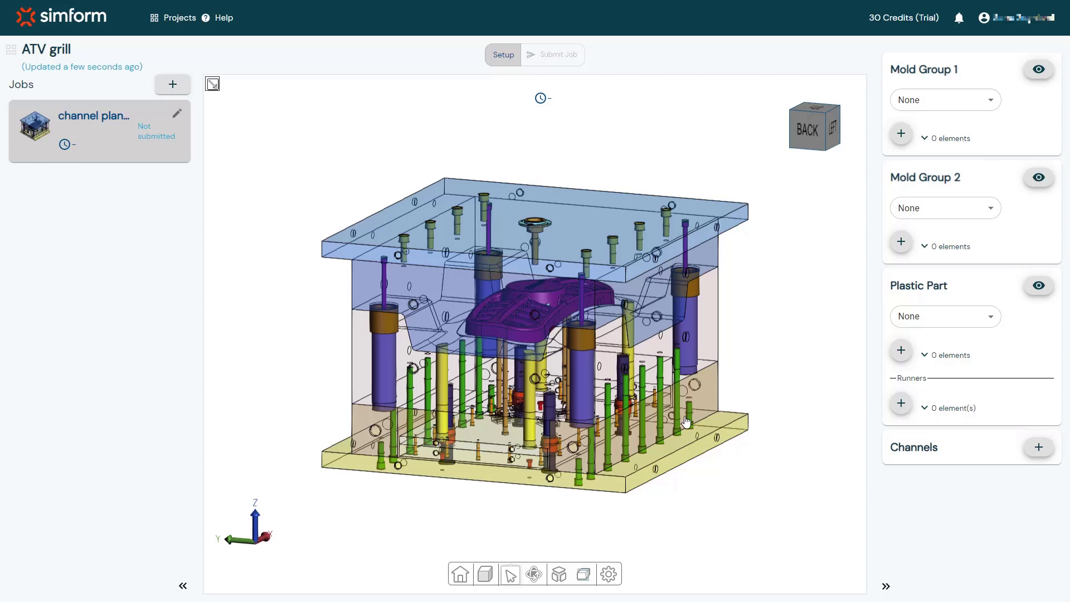
Put the lower mold block in Mold Group 1 and the upper block in Mold Group 2, hiding both.
{"action": "left_click", "coordinate": [604, 362]}
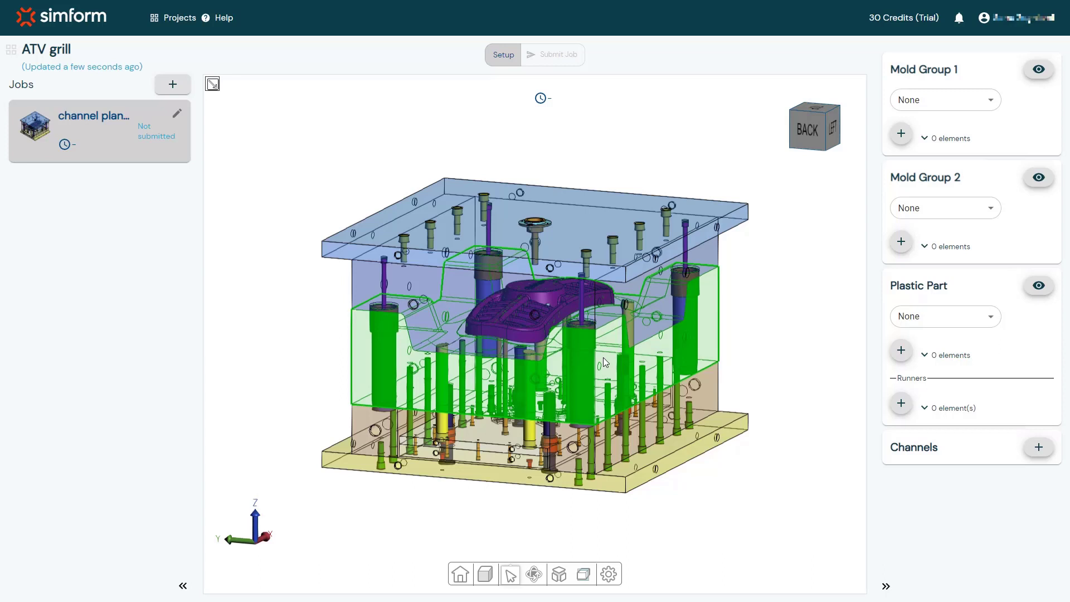
{"action": "left_click", "coordinate": [900, 134]}
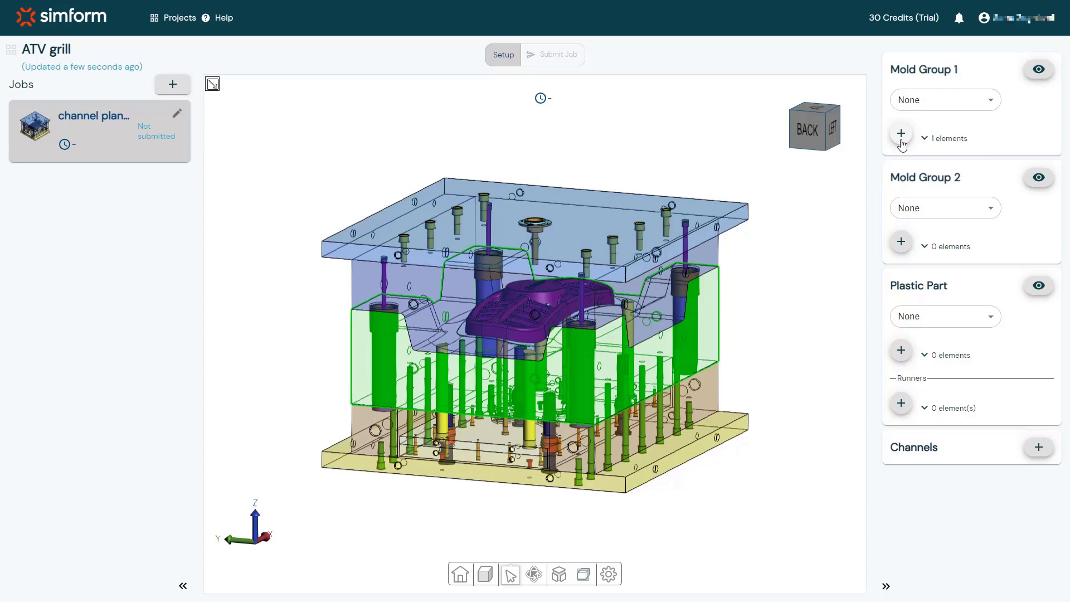
{"action": "left_click", "coordinate": [1038, 70]}
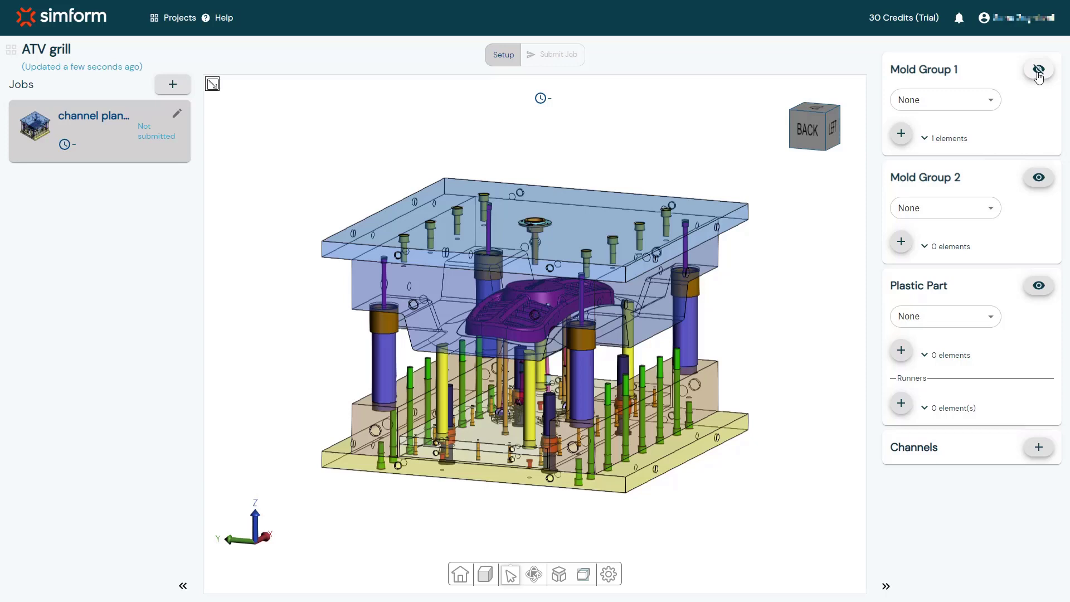
{"action": "left_click", "coordinate": [663, 290]}
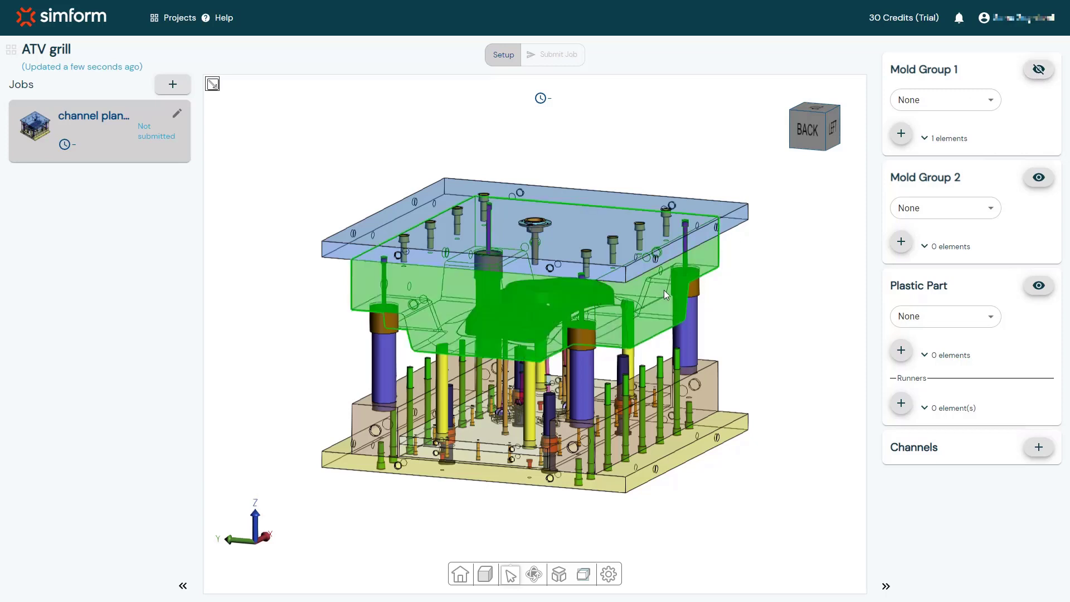
{"action": "left_click", "coordinate": [901, 243]}
{"action": "left_click", "coordinate": [1038, 178]}
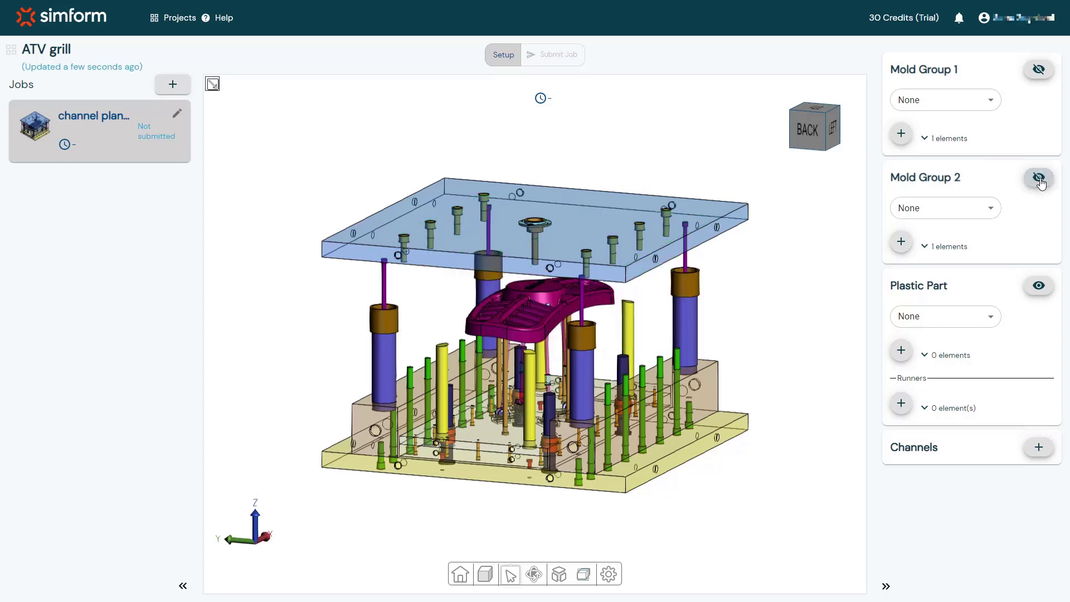
Assign the grill as the Plastic Part and hide it.
{"action": "left_click", "coordinate": [563, 302]}
{"action": "left_click", "coordinate": [901, 351]}
{"action": "left_click", "coordinate": [1049, 288]}
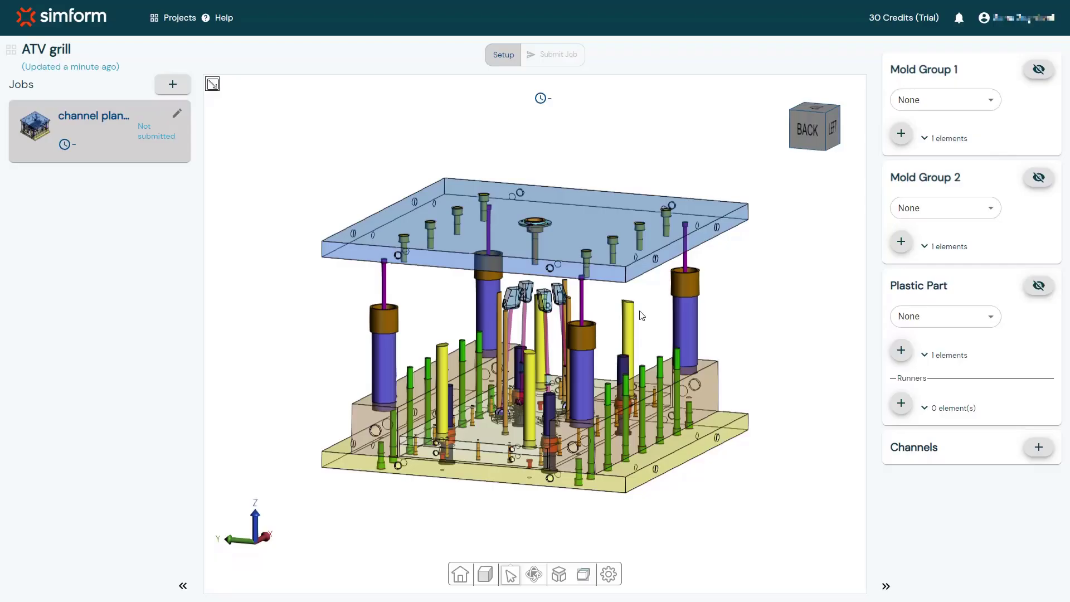
Add the lifter heads, lifter rods and long side rods to Mold Group 1.
{"action": "left_click", "coordinate": [550, 303]}
{"action": "left_click", "coordinate": [546, 325]}
{"action": "left_click", "coordinate": [569, 309]}
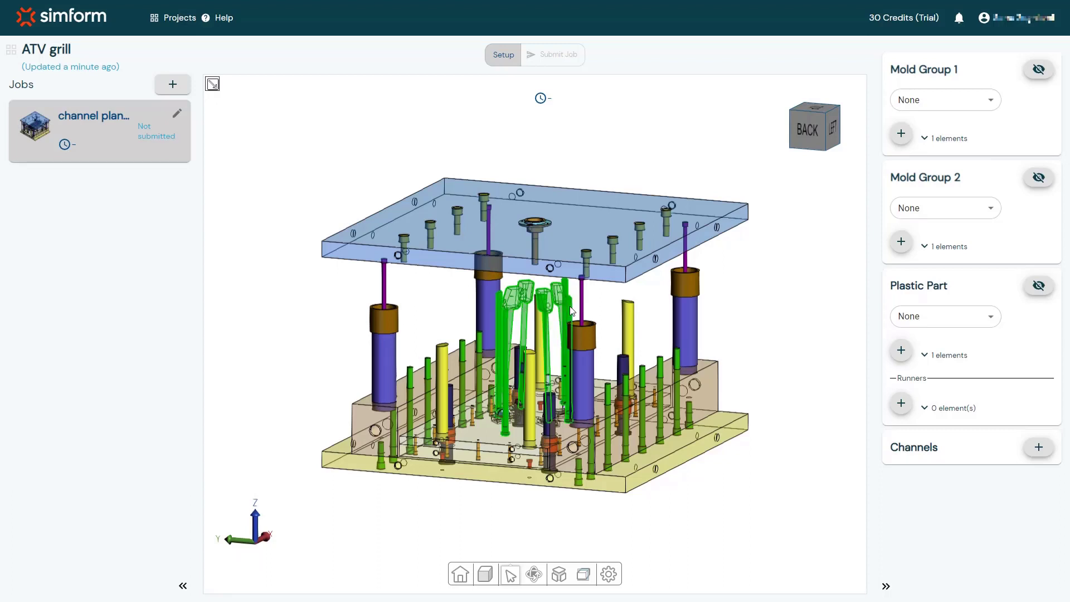
{"action": "left_click", "coordinate": [901, 135]}
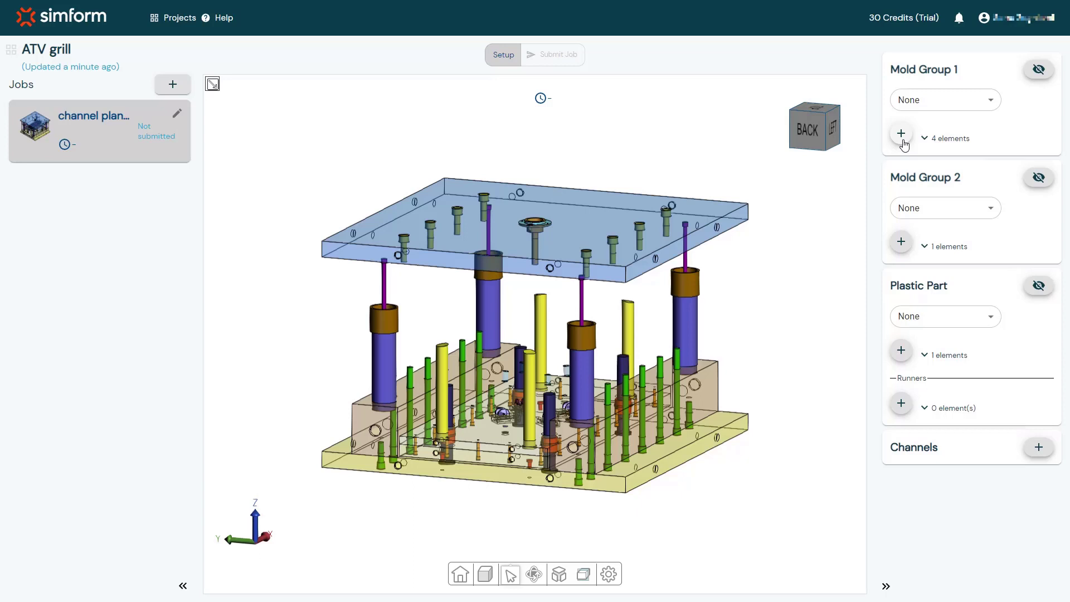
{"action": "left_click", "coordinate": [990, 103]}
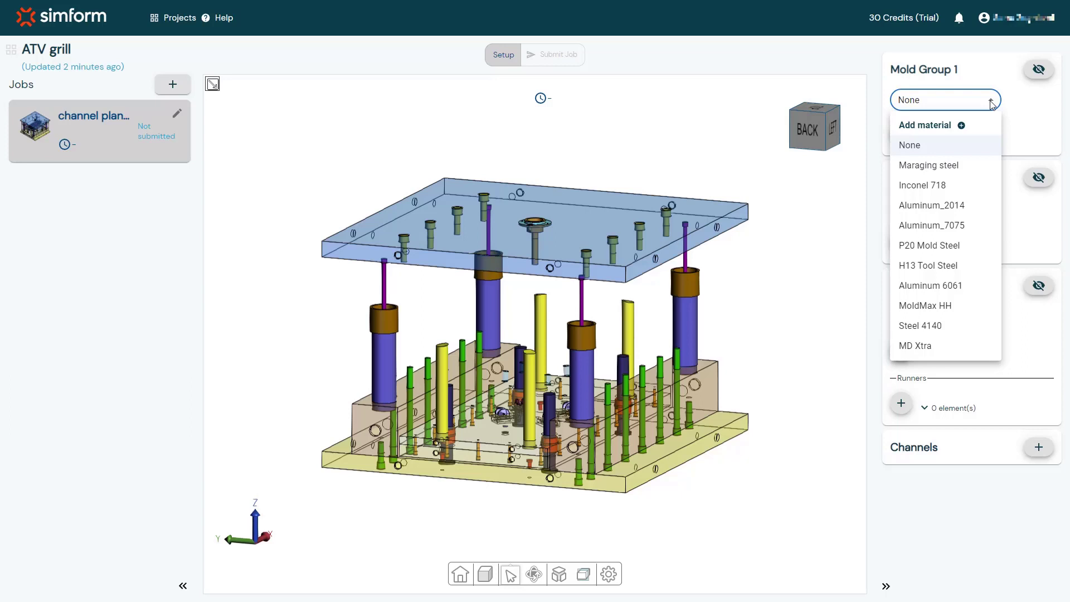
Set P20 Mold Steel for Mold Groups 1 and 2 and acrylic (PMMA) for the plastic part.
{"action": "left_click", "coordinate": [975, 247]}
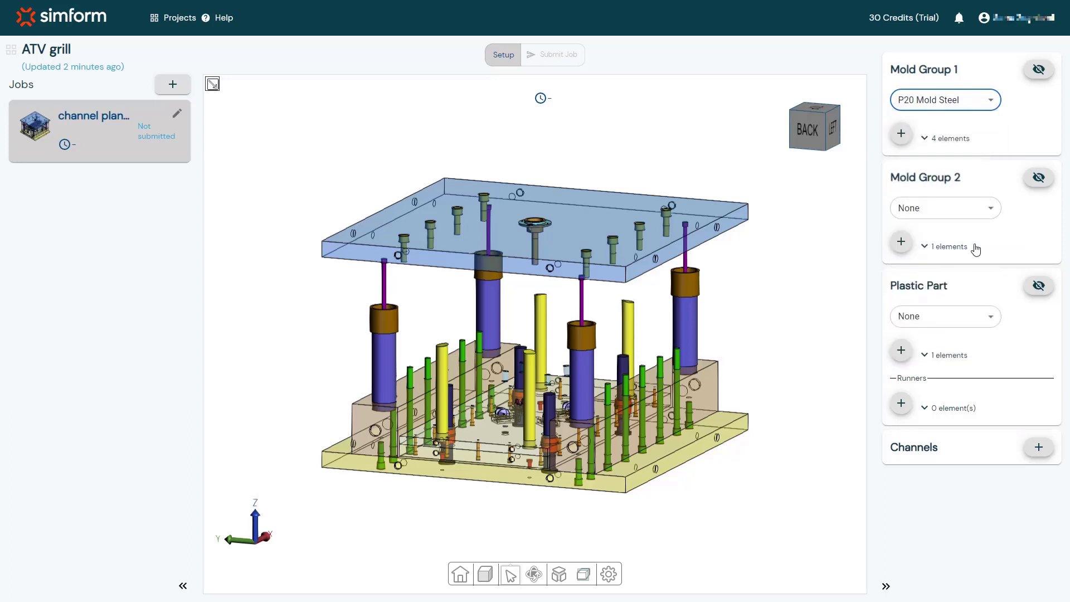
{"action": "left_click", "coordinate": [979, 210]}
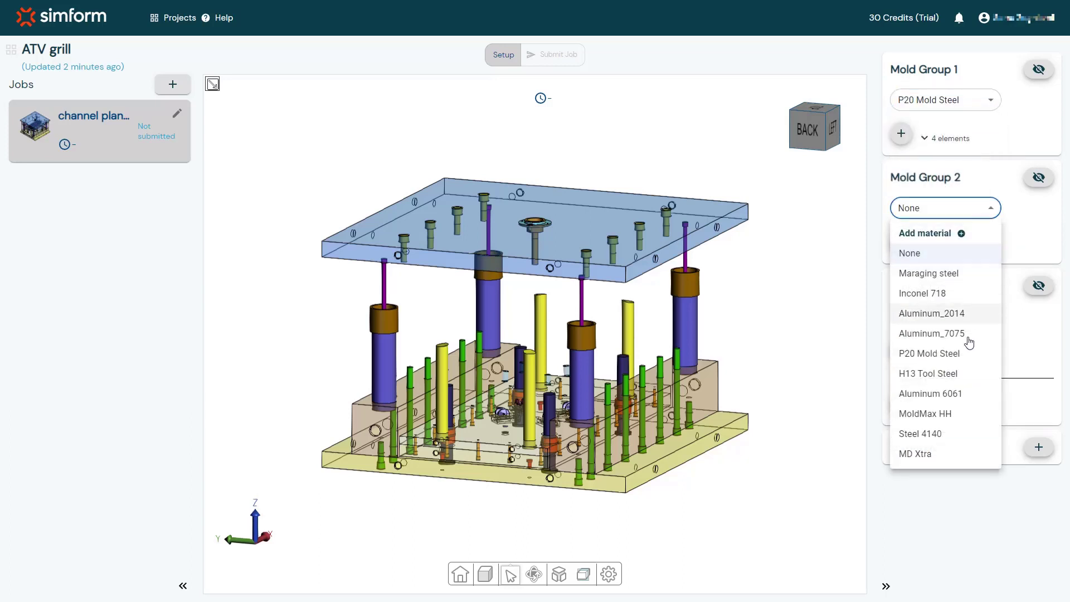
{"action": "left_click", "coordinate": [969, 355]}
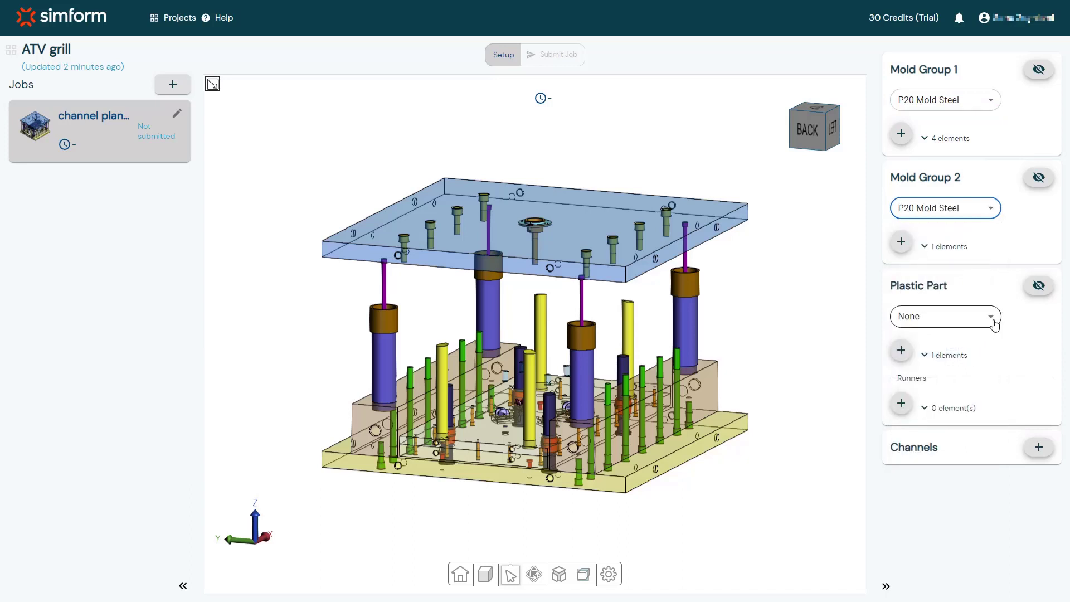
{"action": "left_click", "coordinate": [994, 323]}
{"action": "left_click", "coordinate": [981, 383]}
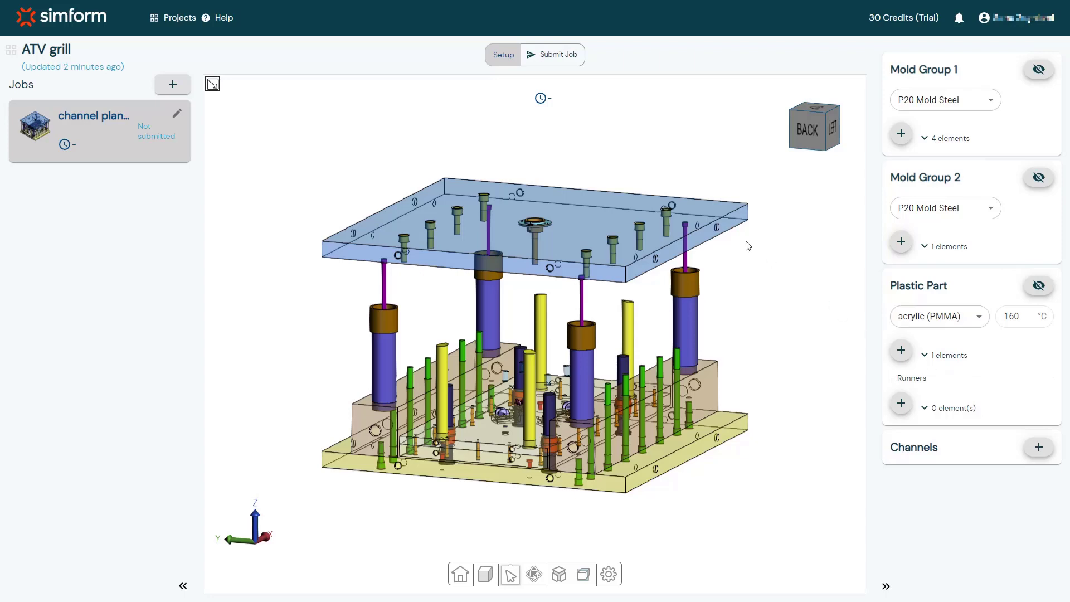
Submit the channel planner job for cooling simulation.
{"action": "left_click", "coordinate": [554, 58]}
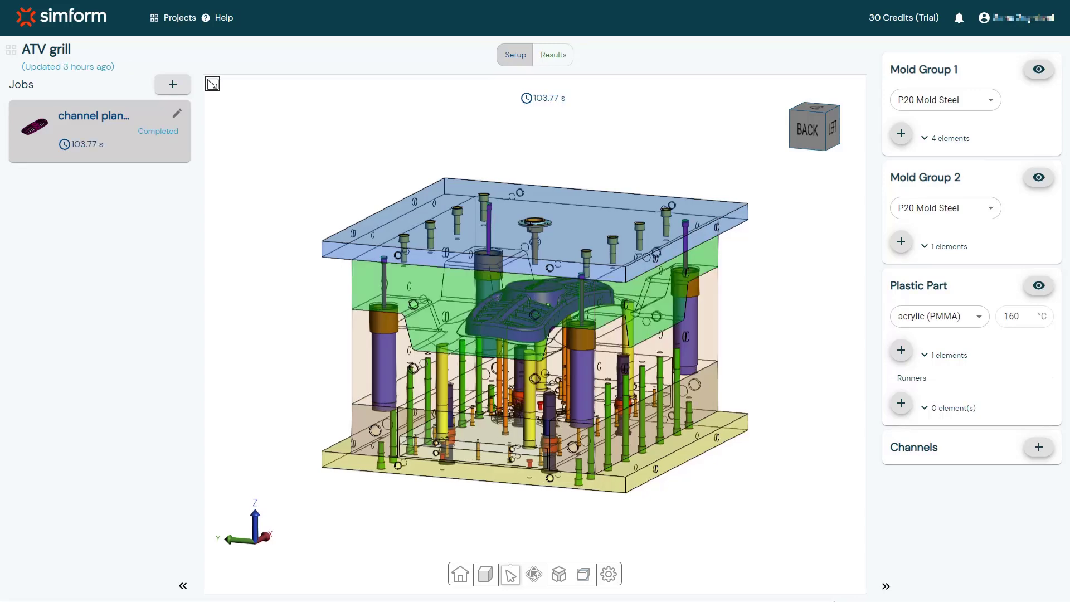
Open the results, turn the grill to face the front, and display Plastic Surface temperature.
{"action": "left_click", "coordinate": [567, 62]}
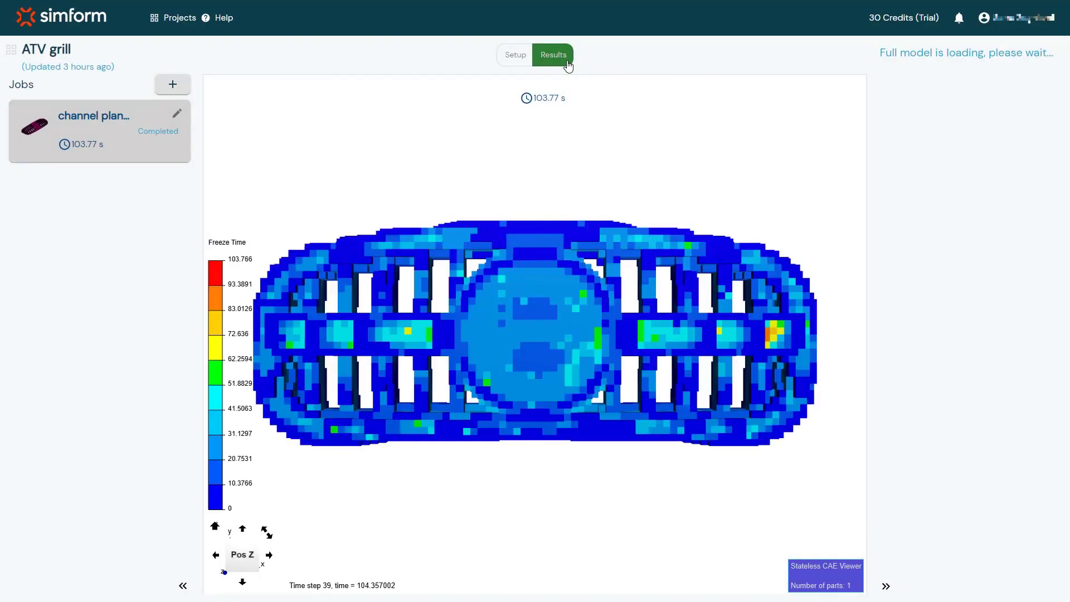
{"action": "left_click", "coordinate": [216, 555]}
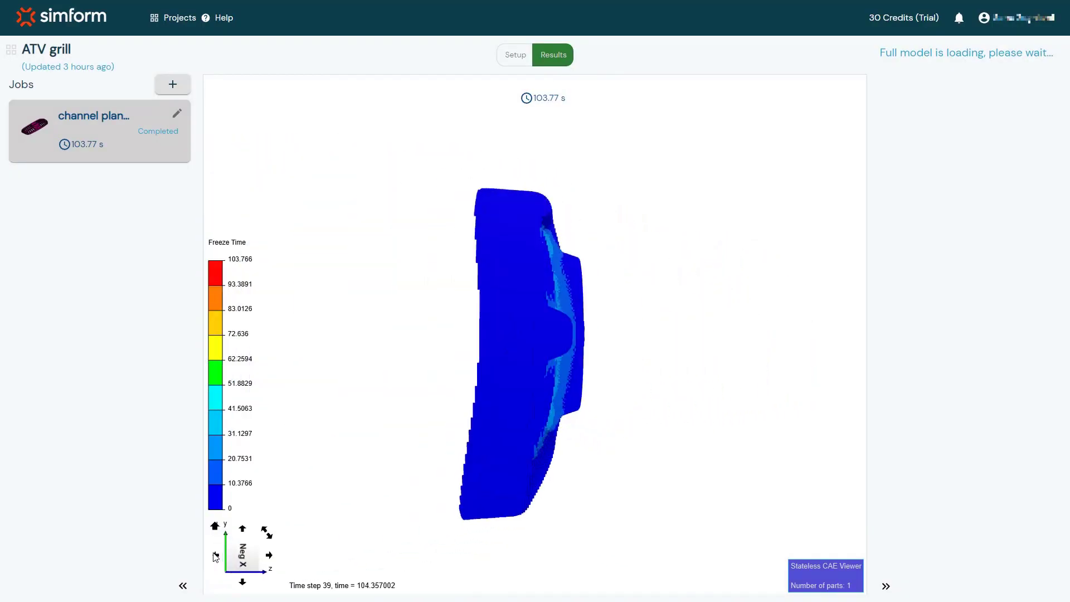
{"action": "left_click", "coordinate": [216, 555]}
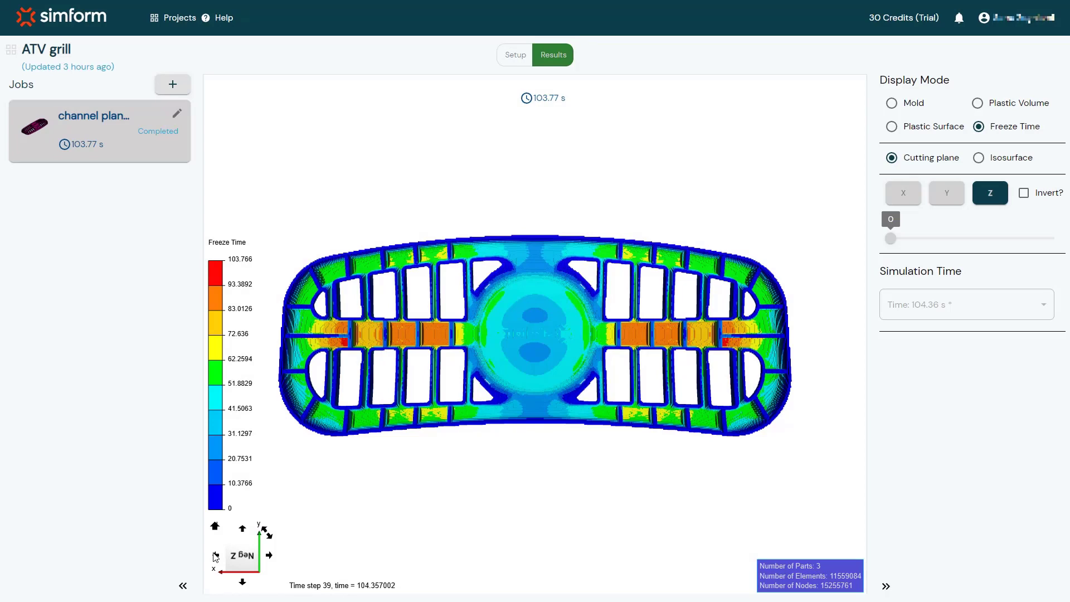
{"action": "left_click", "coordinate": [894, 131]}
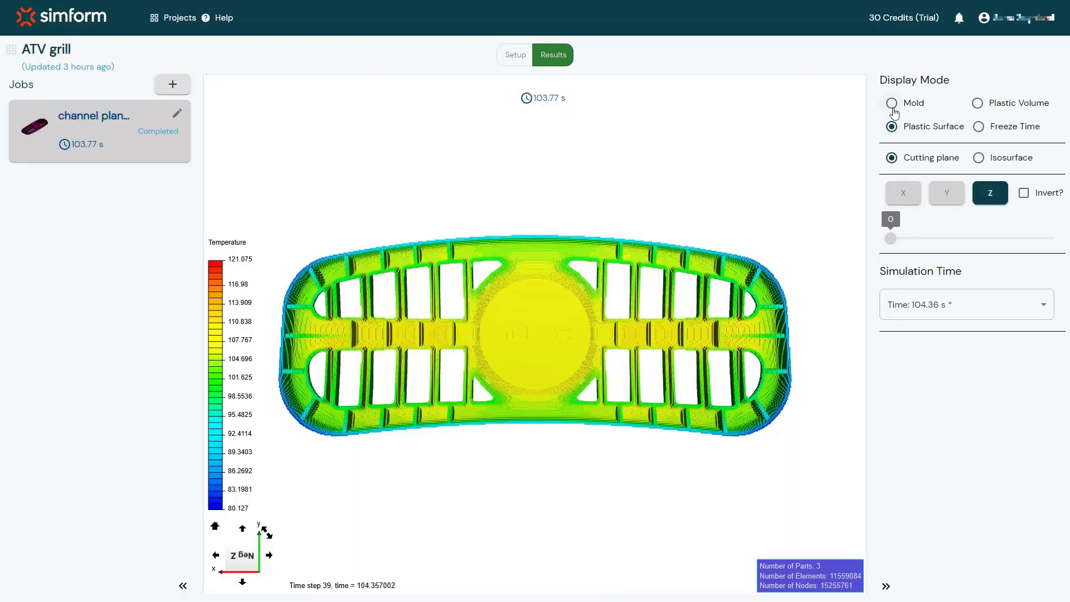
Display Mold temperature in isometric view, sectioned on the Y cutting plane at 0.5.
{"action": "left_click", "coordinate": [892, 104]}
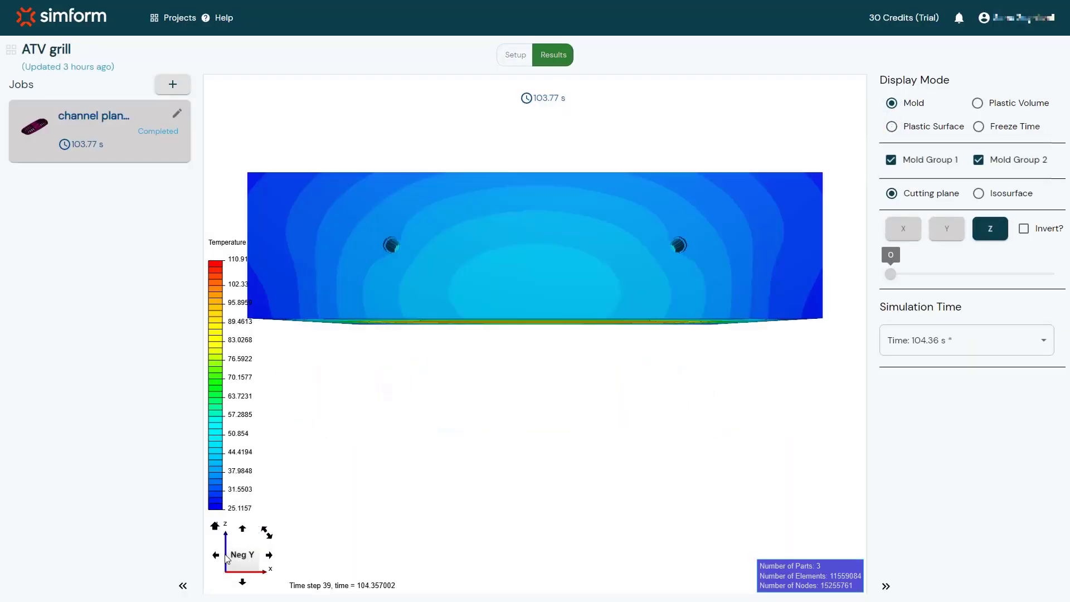
{"action": "left_click", "coordinate": [959, 232]}
{"action": "left_click", "coordinate": [959, 233]}
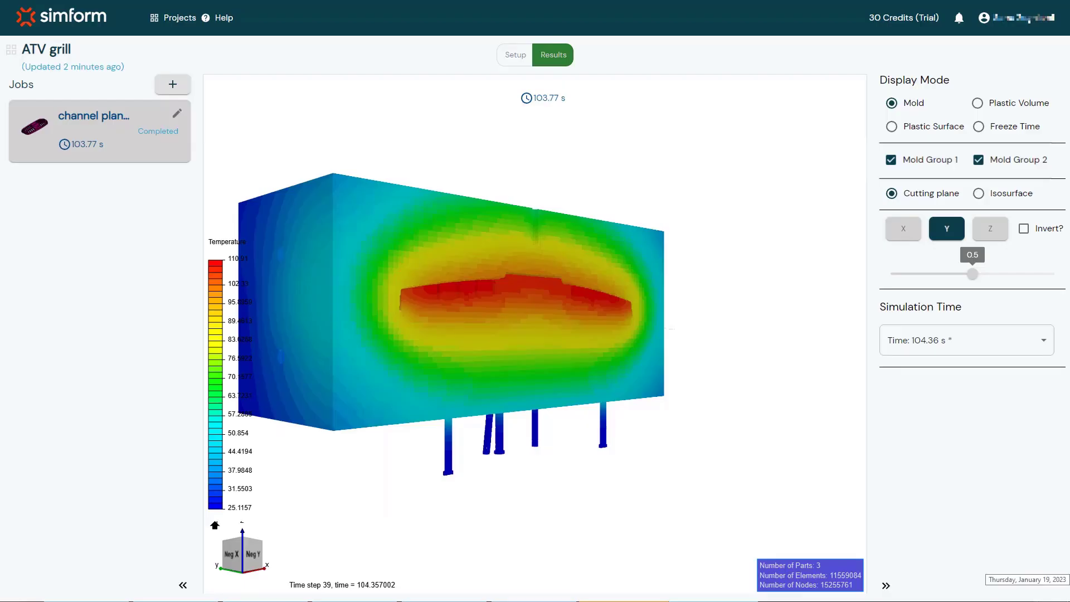
Add a job named 'conventional cooling' with a newly uploaded MAYA_GRILL.x_t file.
{"action": "left_click", "coordinate": [181, 85]}
{"action": "type", "text": "conventional cooling"}
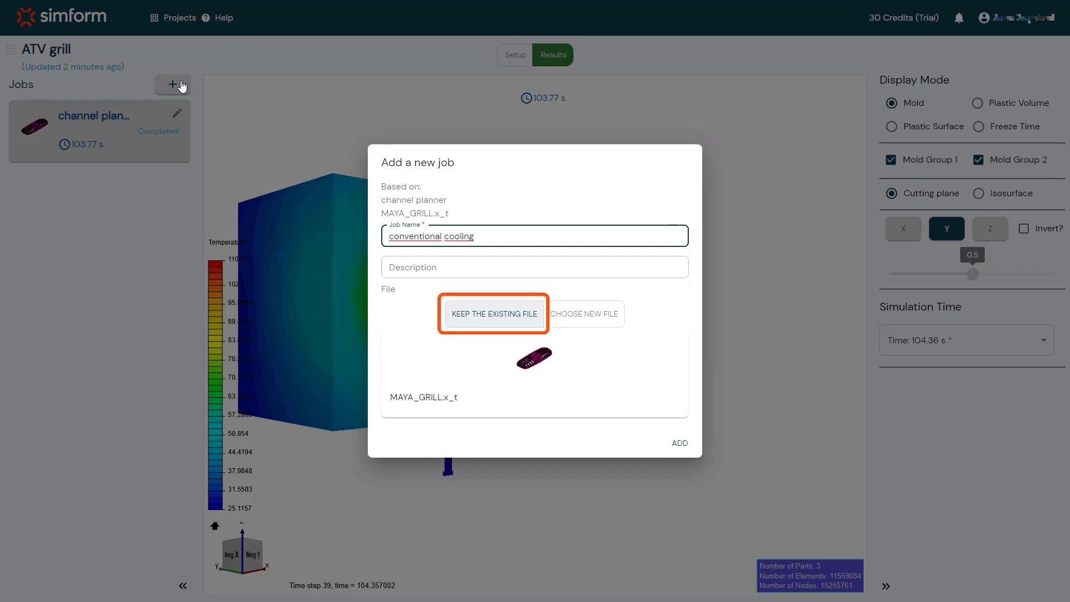
{"action": "left_click", "coordinate": [582, 323]}
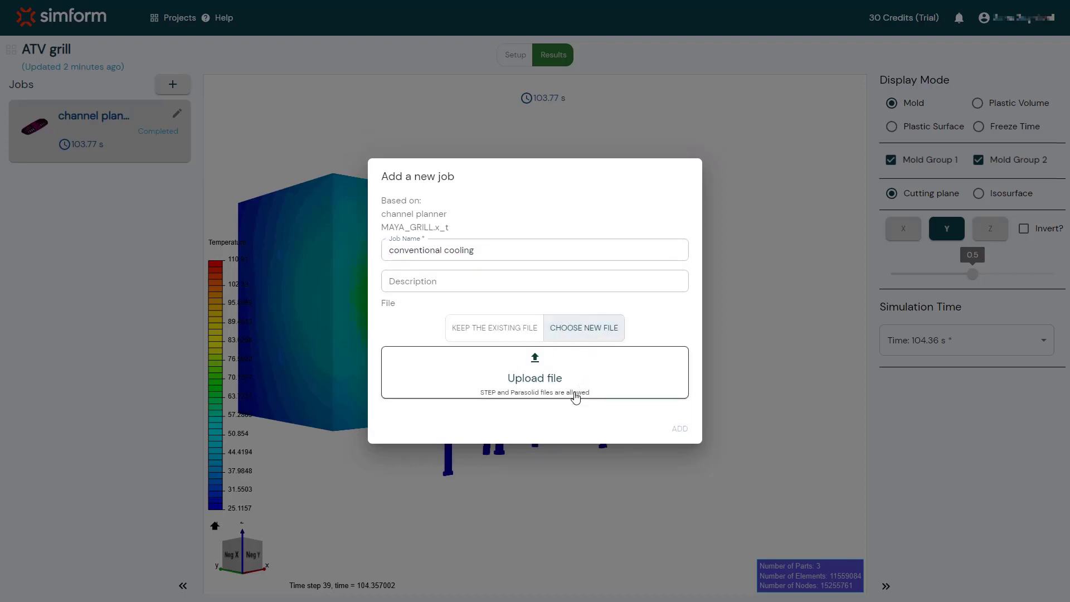
{"action": "left_click", "coordinate": [535, 391]}
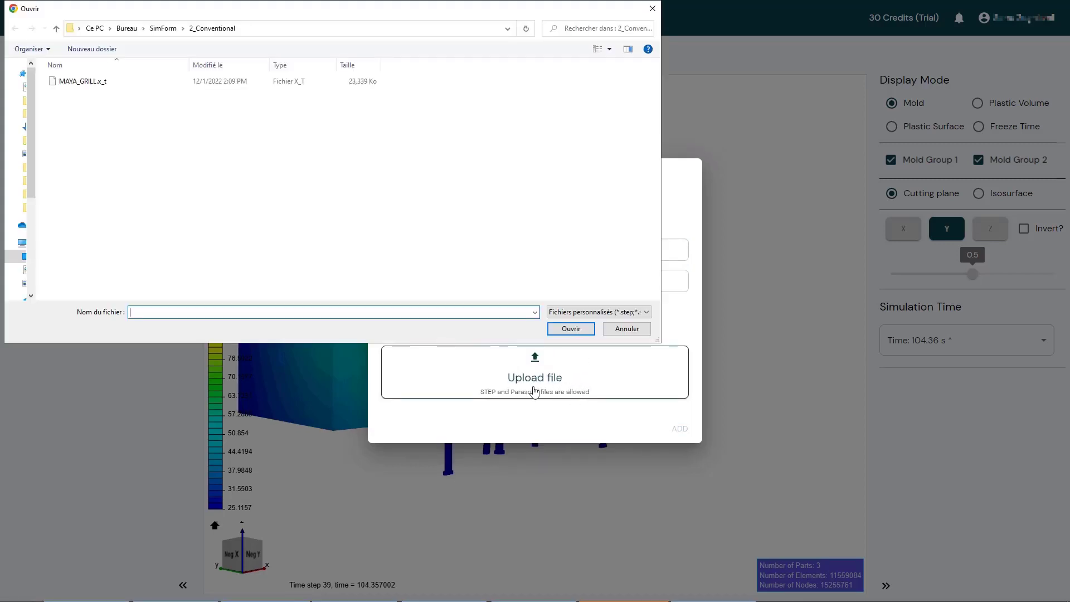
{"action": "double_click", "coordinate": [115, 82]}
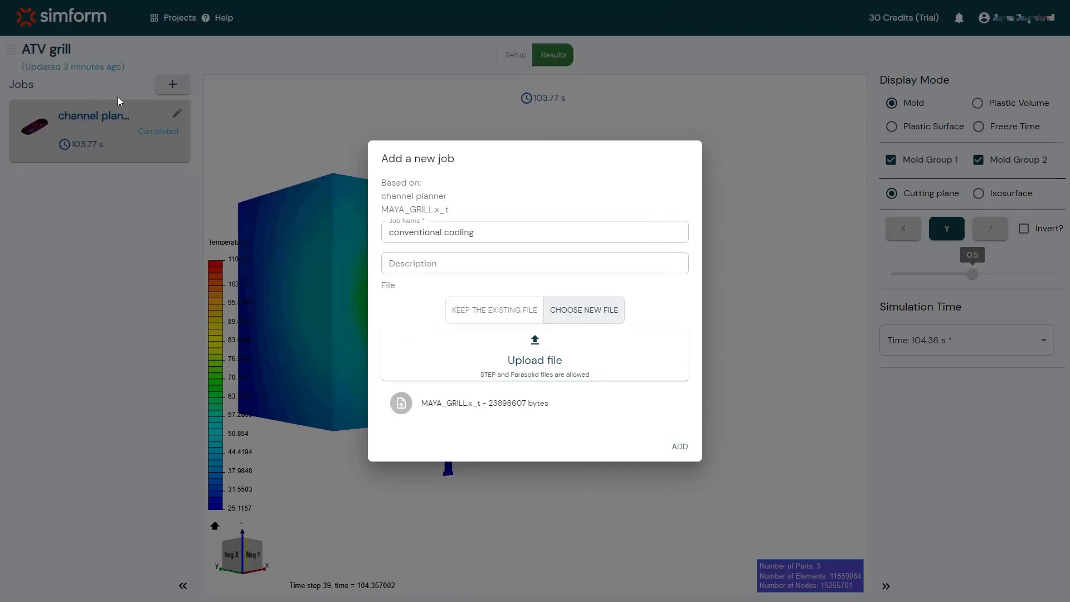
{"action": "left_click", "coordinate": [679, 448]}
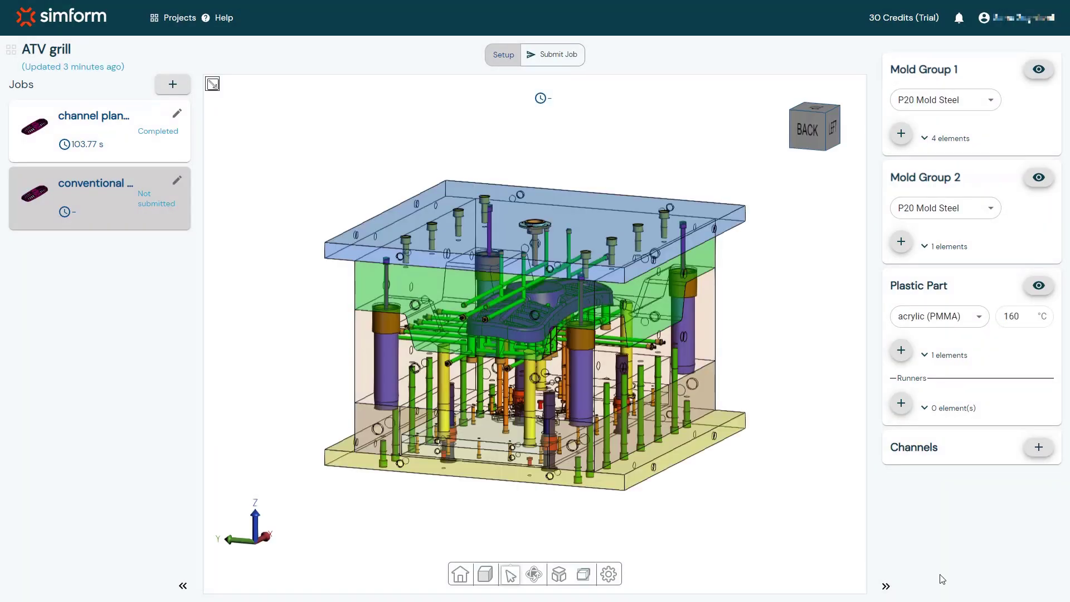
Hide Mold Group 1, Mold Group 2 and the Plastic Part to expose the cooling components.
{"action": "left_click", "coordinate": [213, 84]}
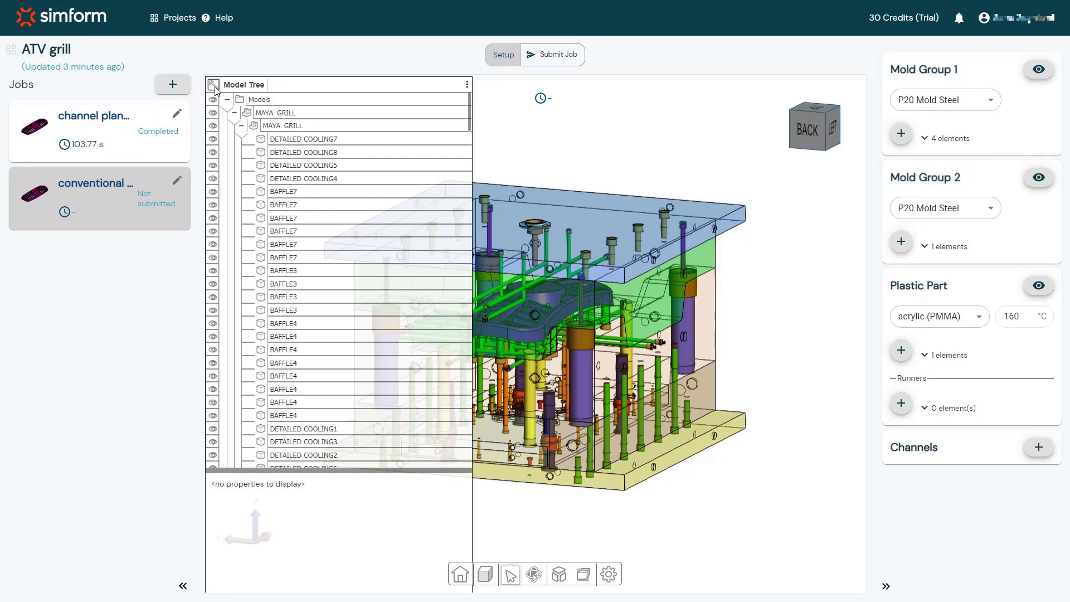
{"action": "left_click", "coordinate": [212, 85]}
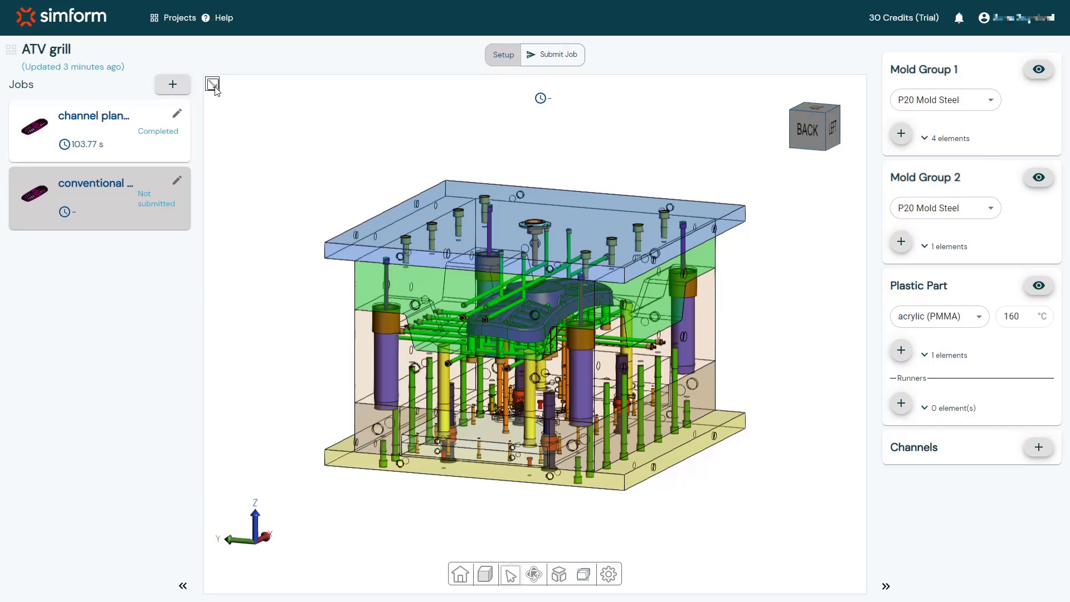
{"action": "left_click", "coordinate": [1038, 69]}
{"action": "left_click", "coordinate": [1039, 178]}
{"action": "left_click", "coordinate": [1038, 285]}
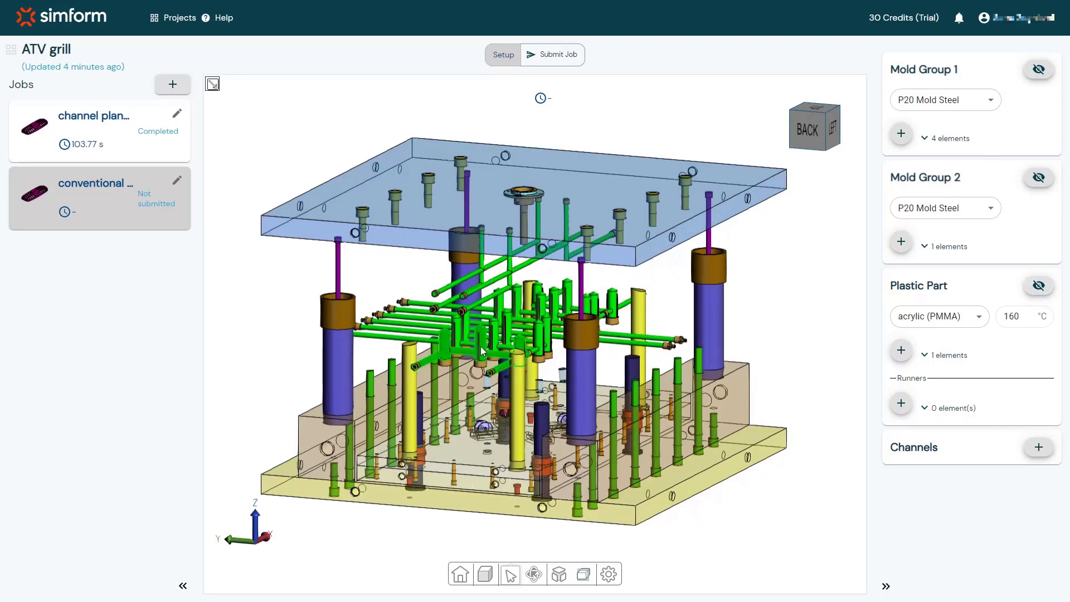
Add cooling channels until Channel 1 through Channel 8 exist, each with a 25 °C inlet.
{"action": "left_click", "coordinate": [1039, 447]}
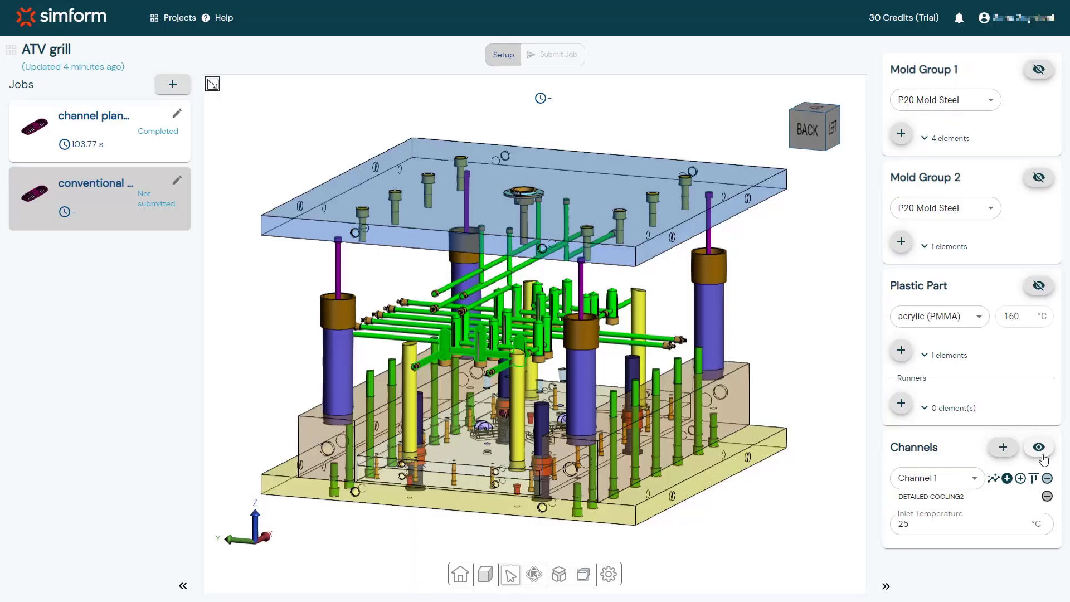
{"action": "left_click", "coordinate": [1039, 447]}
{"action": "left_click", "coordinate": [1003, 446]}
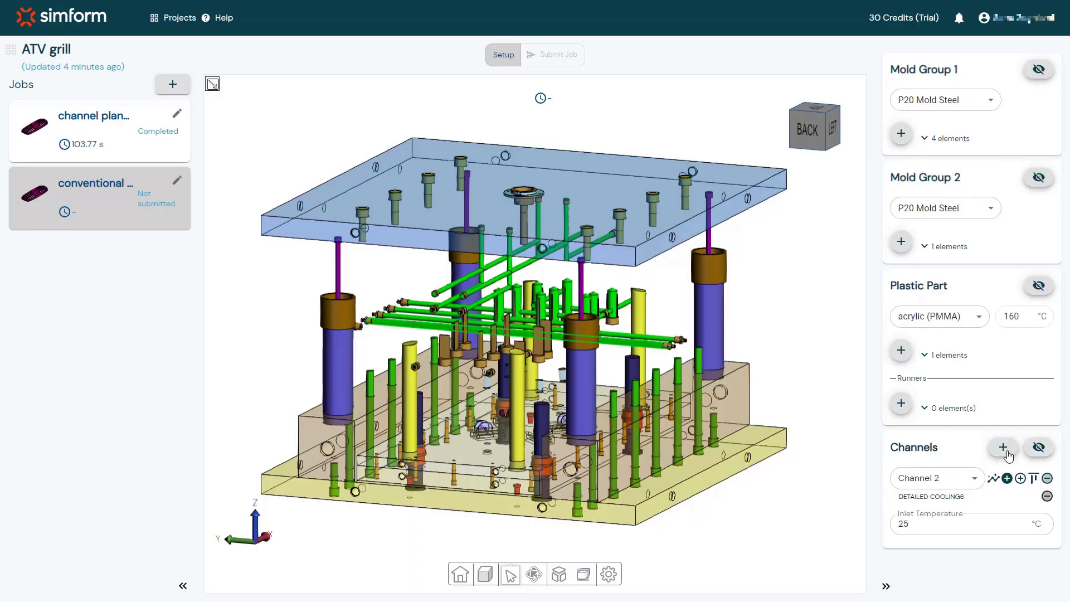
{"action": "scroll", "coordinate": [509, 272], "scroll_direction": "up", "scroll_amount": 5}
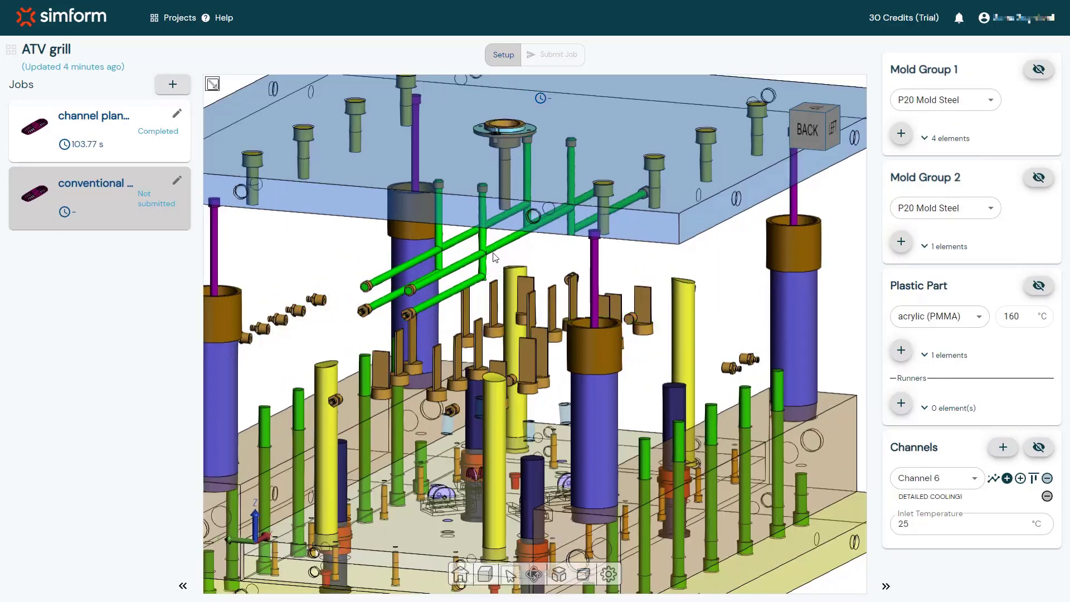
{"action": "left_click", "coordinate": [1003, 447]}
{"action": "left_click", "coordinate": [1038, 447]}
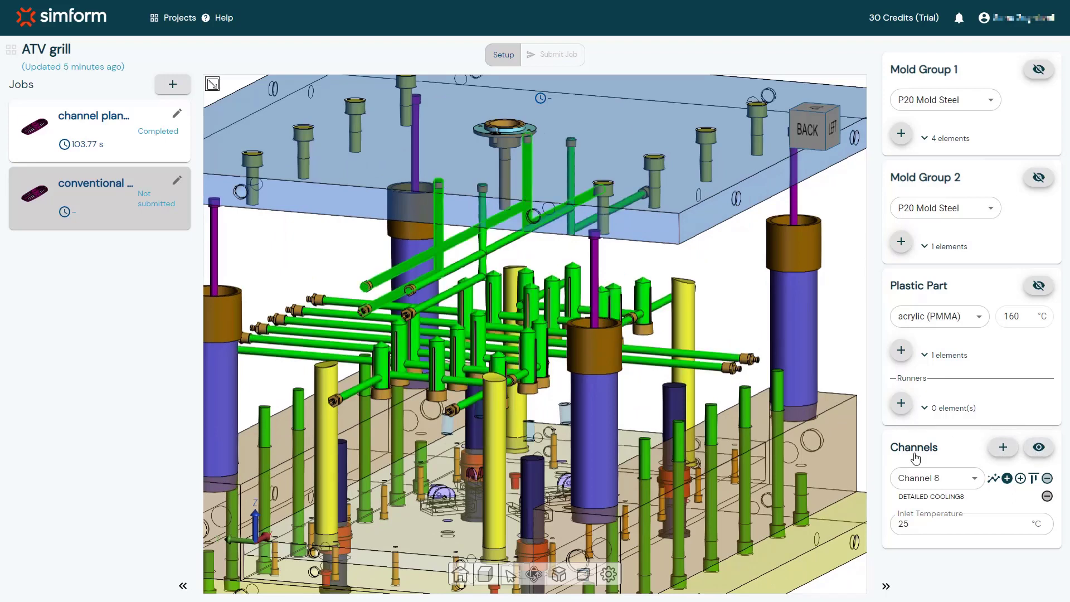
{"action": "scroll", "coordinate": [505, 310], "scroll_direction": "down", "scroll_amount": 5}
Select Channel 1 and isolate it in the 3-D view.
{"action": "left_click", "coordinate": [977, 483]}
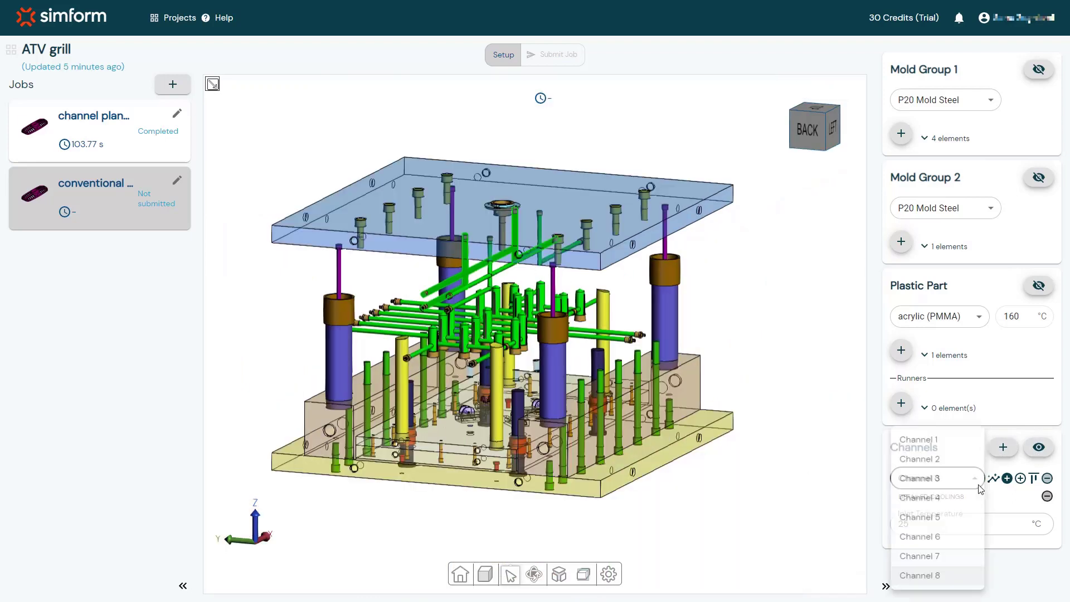
{"action": "left_click", "coordinate": [948, 439]}
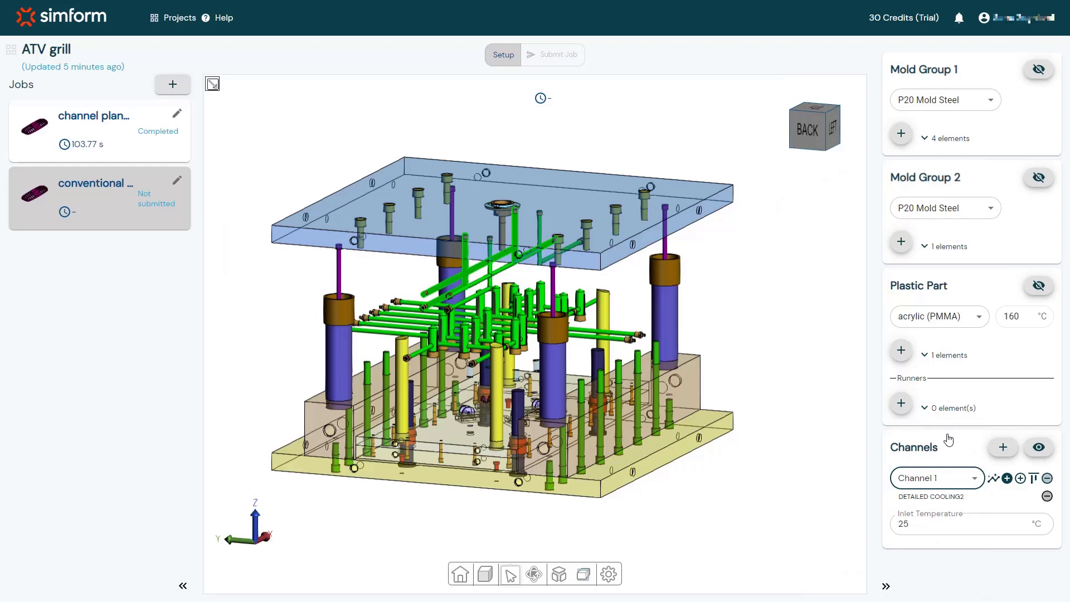
{"action": "left_click", "coordinate": [1006, 479]}
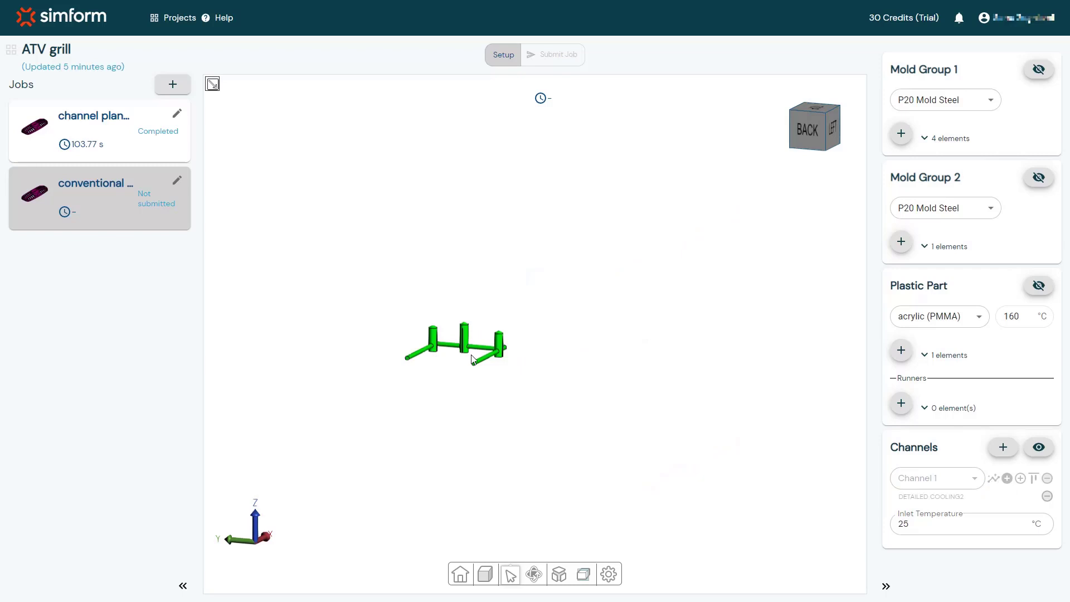
Place Channel 1's inlet at the left pipe end and its outlet at the front pipe end.
{"action": "scroll", "coordinate": [472, 358], "scroll_direction": "up", "scroll_amount": 2}
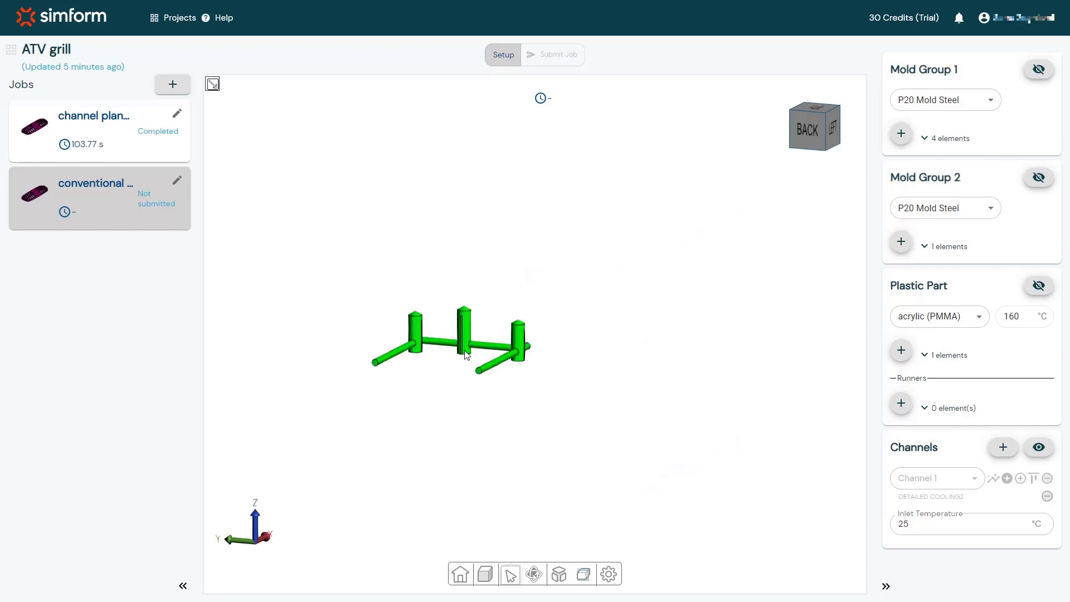
{"action": "scroll", "coordinate": [432, 361], "scroll_direction": "up", "scroll_amount": 2}
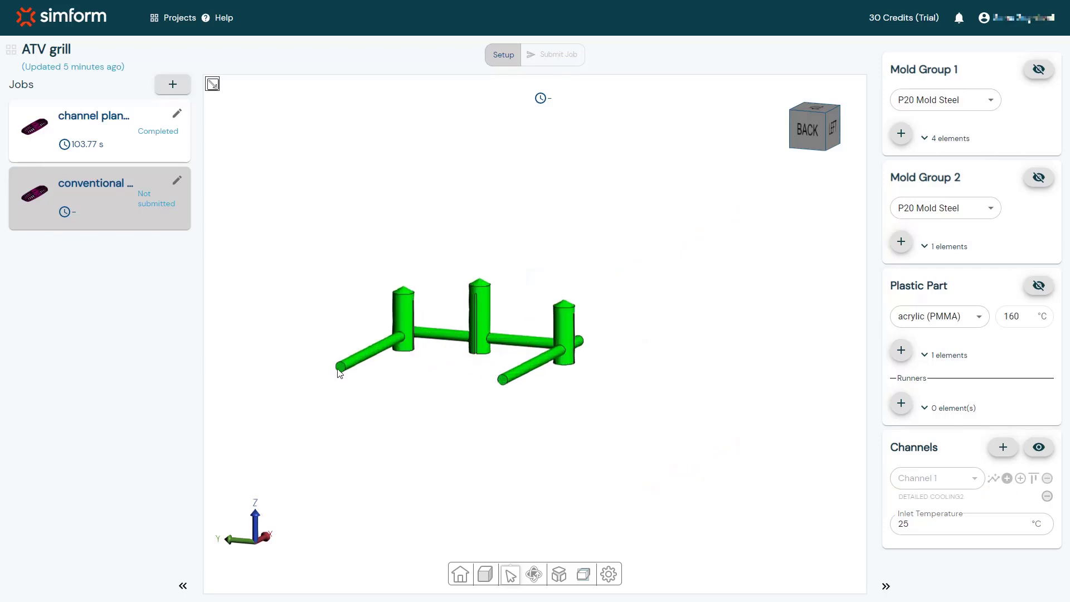
{"action": "left_click", "coordinate": [340, 370]}
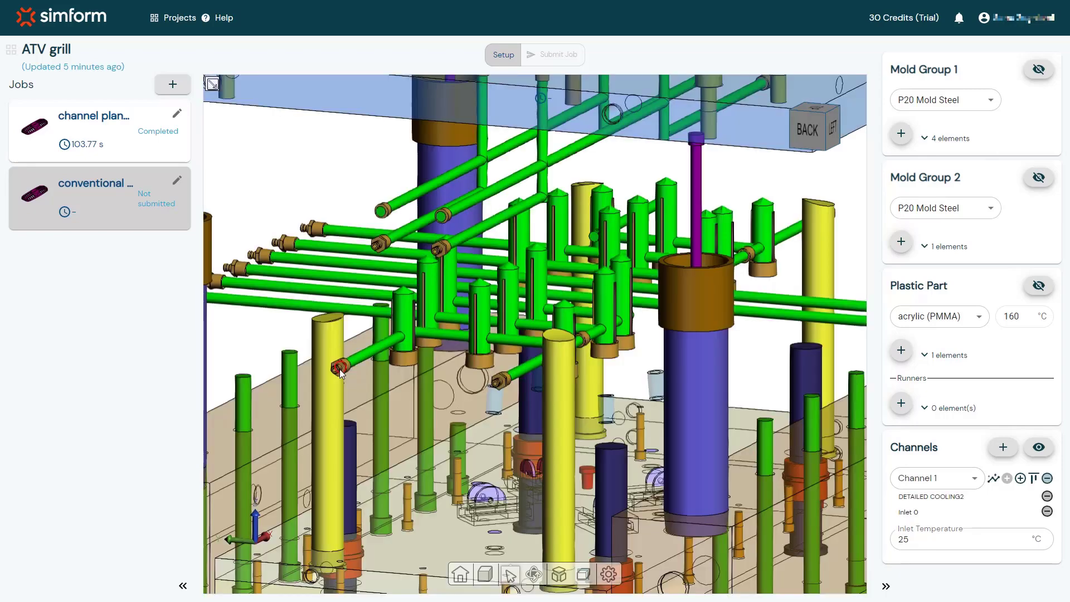
{"action": "left_click", "coordinate": [1021, 479]}
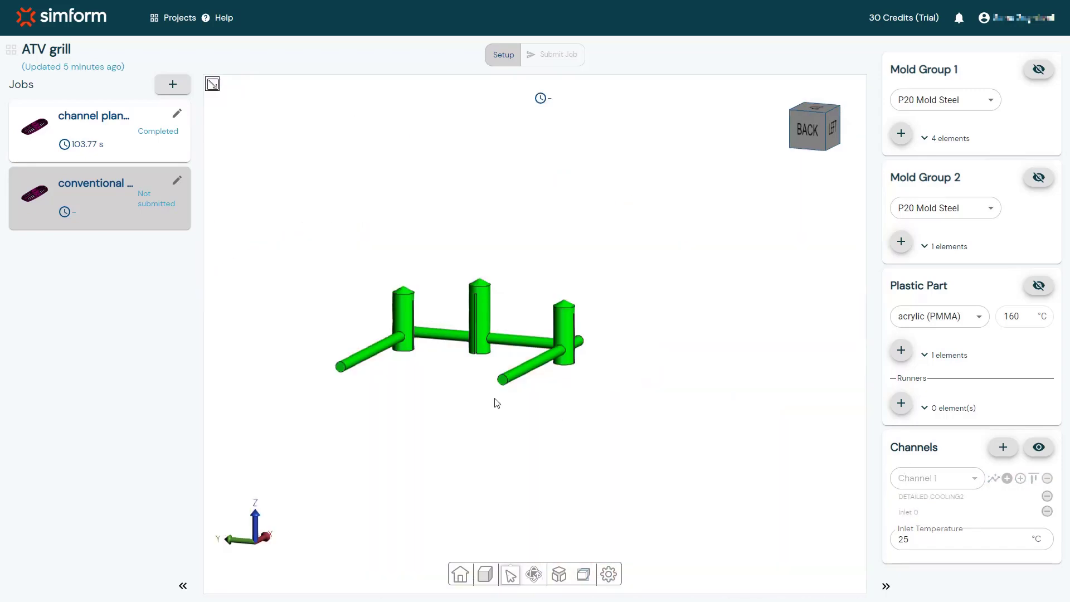
{"action": "left_click", "coordinate": [501, 380]}
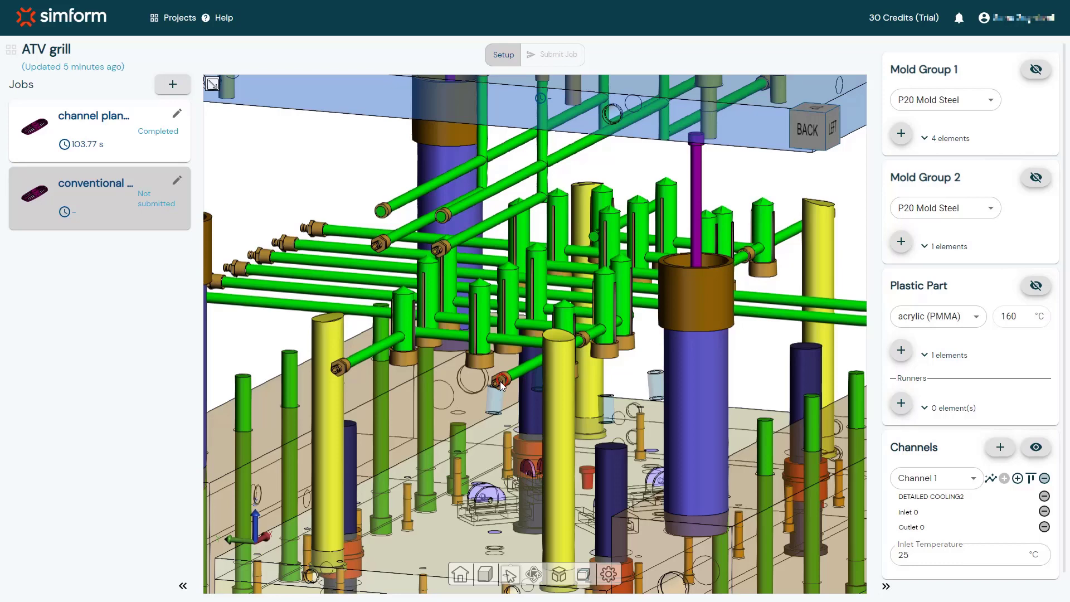
Place Baffle 0 in Channel 1's right vertical cylinder.
{"action": "left_click", "coordinate": [1030, 479]}
{"action": "scroll", "coordinate": [520, 342], "scroll_direction": "up", "scroll_amount": 5}
{"action": "left_click", "coordinate": [520, 342]}
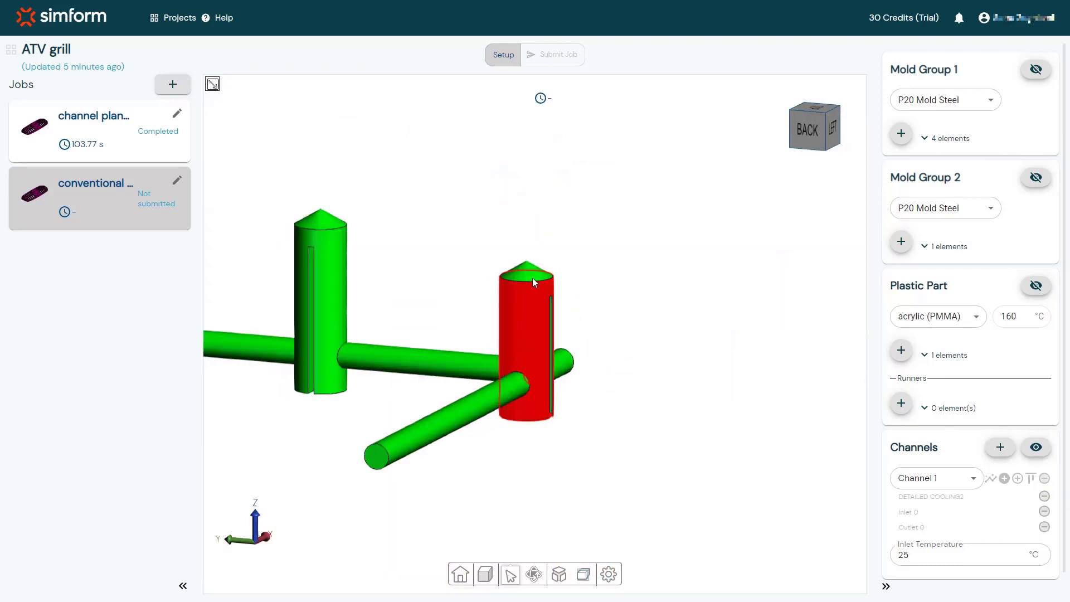
{"action": "left_click_drag", "start_coordinate": [539, 297], "coordinate": [492, 304]}
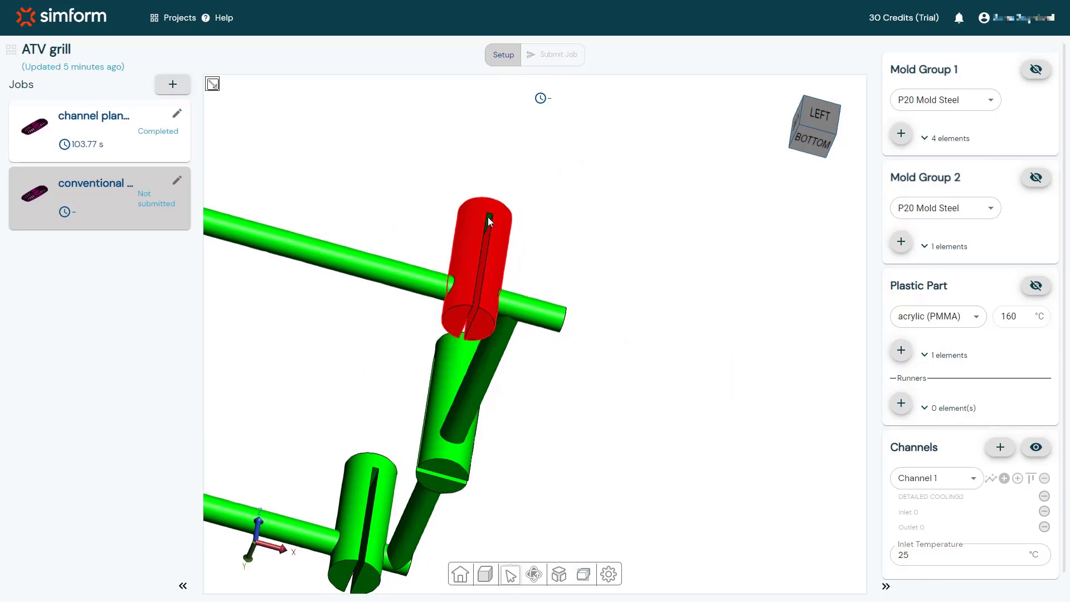
{"action": "left_click_drag", "start_coordinate": [475, 212], "coordinate": [430, 252]}
{"action": "left_click_drag", "start_coordinate": [394, 307], "coordinate": [676, 360]}
{"action": "scroll", "coordinate": [676, 356], "scroll_direction": "up", "scroll_amount": 5}
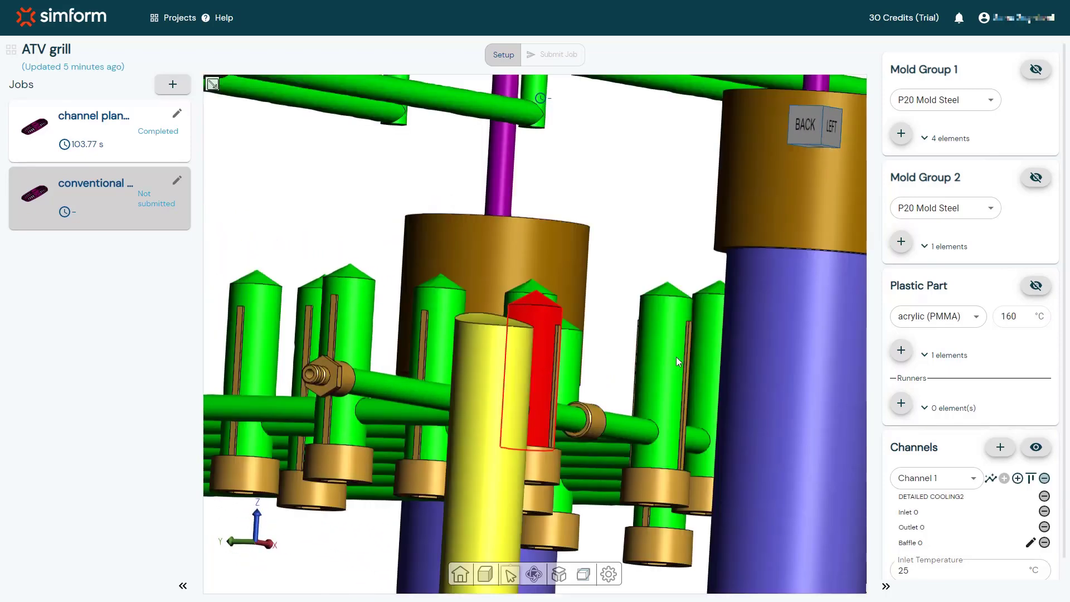
Add Baffle 1 in another vertical cylinder of Channel 1, then switch to Channel 3.
{"action": "left_click", "coordinate": [991, 478]}
{"action": "mouse_move", "coordinate": [352, 334]}
{"action": "left_mouse_down"}
{"action": "mouse_move", "coordinate": [358, 280]}
{"action": "mouse_move", "coordinate": [296, 557]}
{"action": "mouse_move", "coordinate": [303, 465]}
{"action": "mouse_move", "coordinate": [558, 325]}
{"action": "left_mouse_up"}
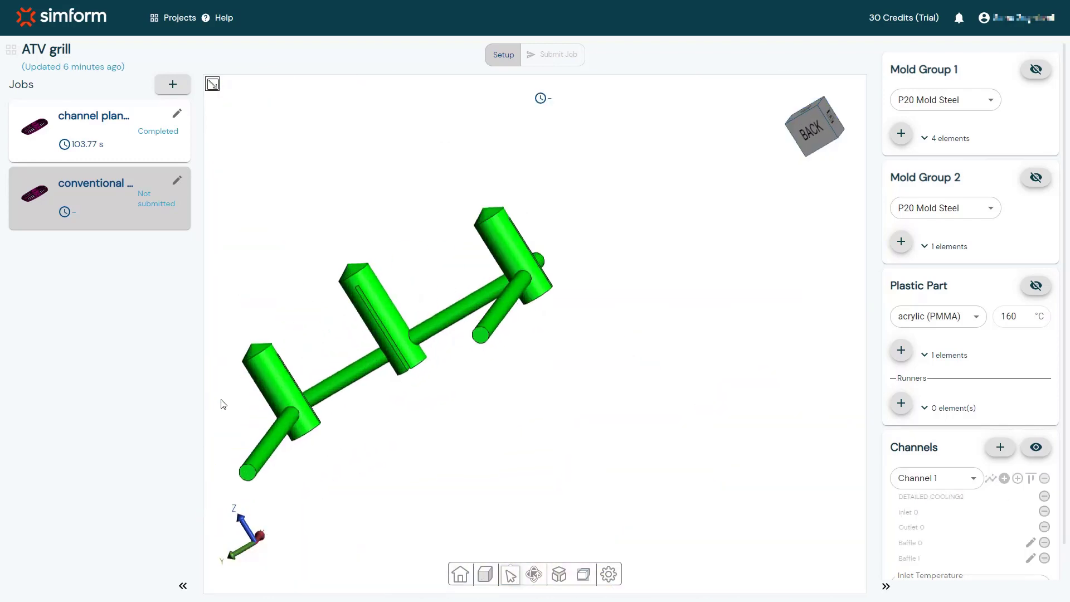
{"action": "scroll", "coordinate": [383, 414], "scroll_direction": "up", "scroll_amount": 5}
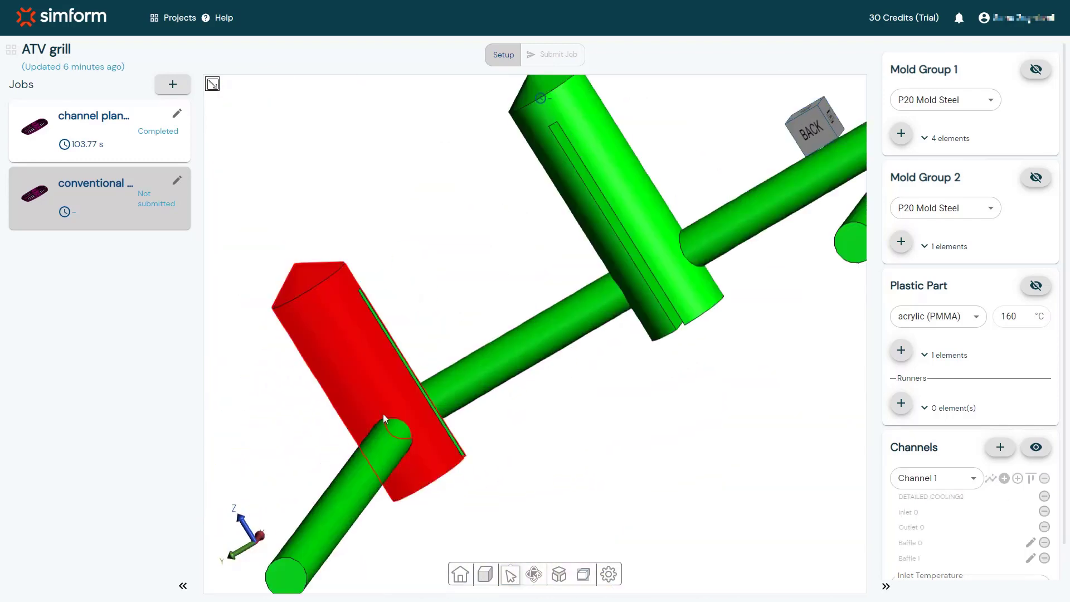
{"action": "left_click_drag", "start_coordinate": [382, 414], "coordinate": [518, 501]}
{"action": "scroll", "coordinate": [527, 514], "scroll_direction": "up", "scroll_amount": 4}
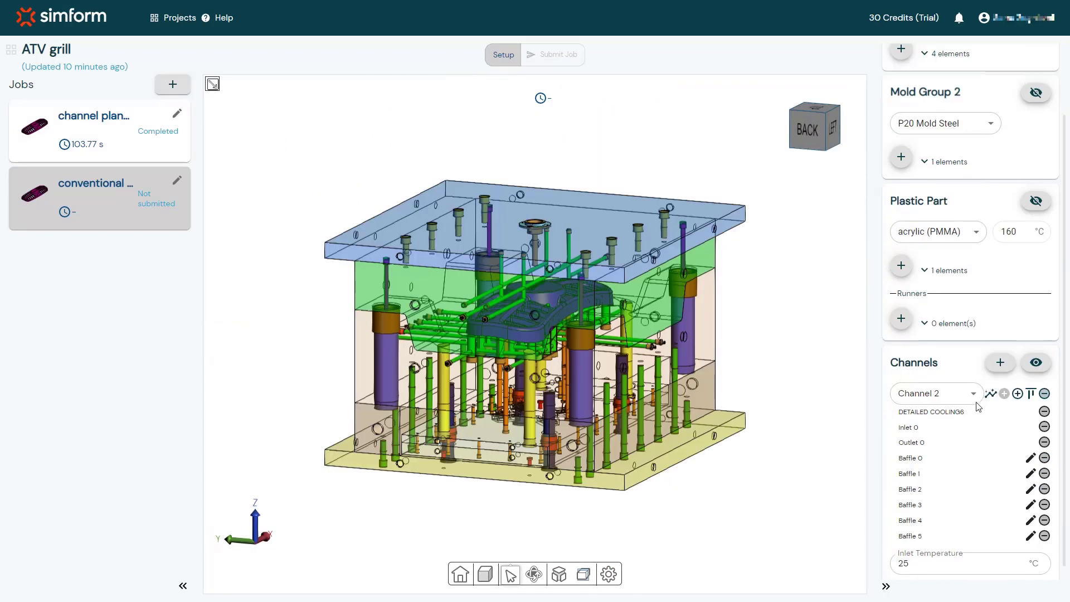
{"action": "left_click", "coordinate": [972, 394]}
{"action": "left_click", "coordinate": [939, 462]}
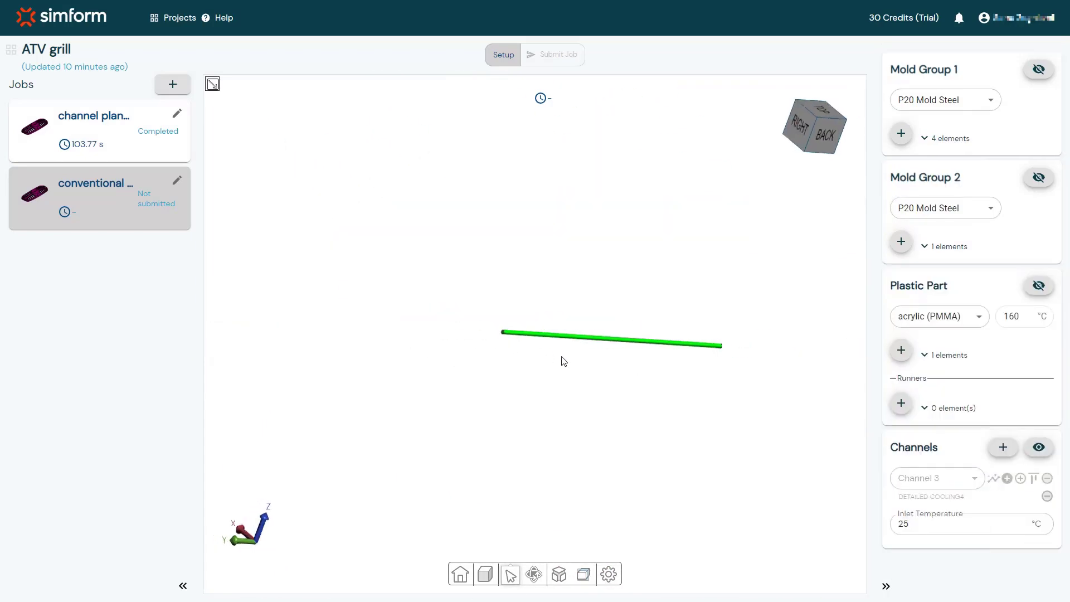
Mark the open pipe end as Channel 3's inlet.
{"action": "left_click", "coordinate": [495, 319]}
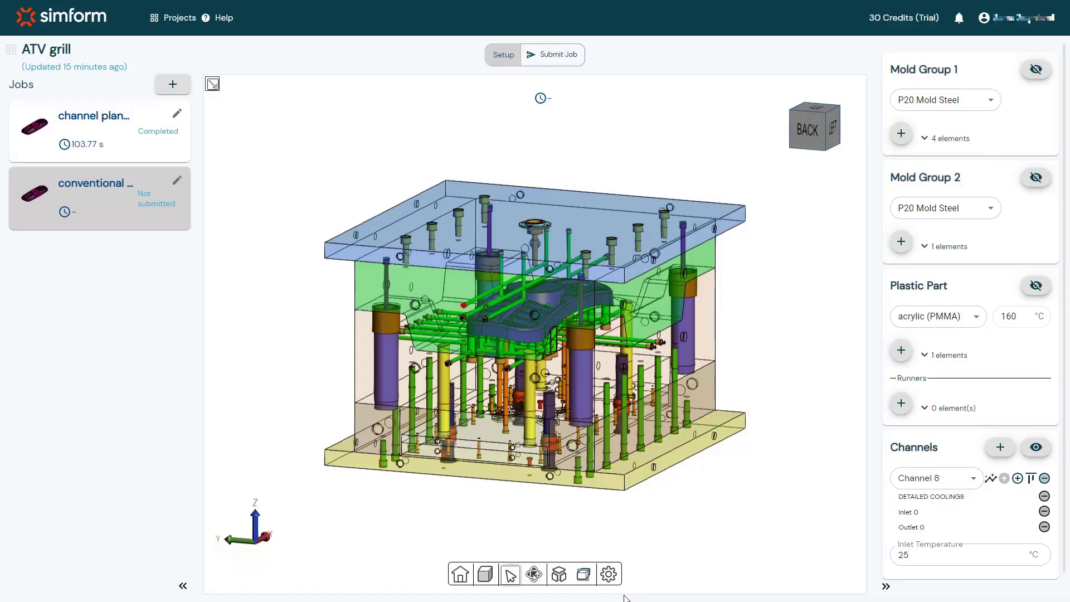
Submit the conventional cooling job and start an Add a new job dialog based on it.
{"action": "left_click", "coordinate": [554, 63]}
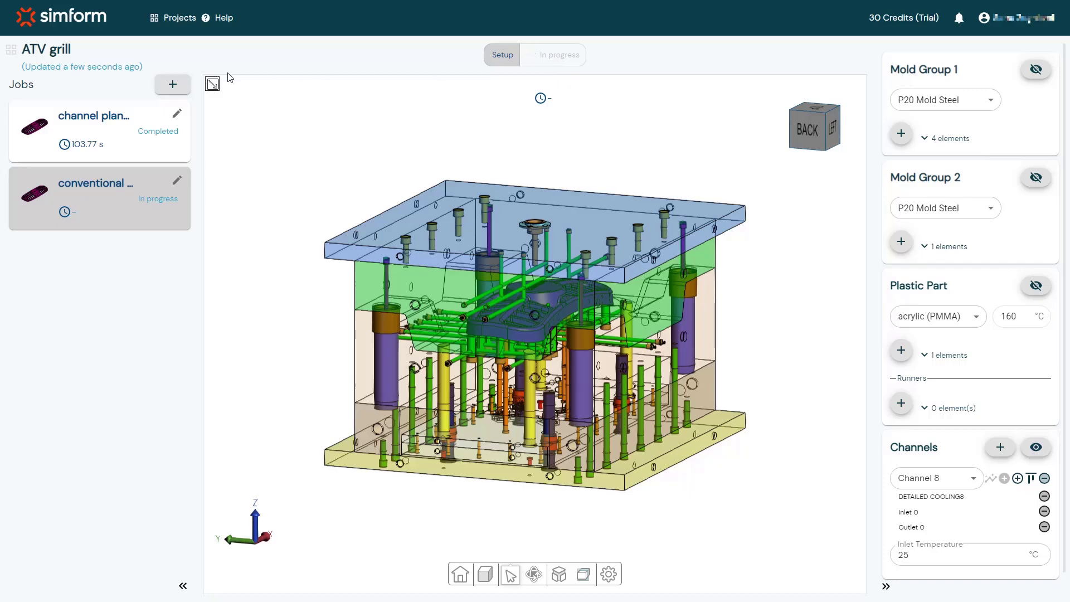
{"action": "left_click", "coordinate": [179, 91]}
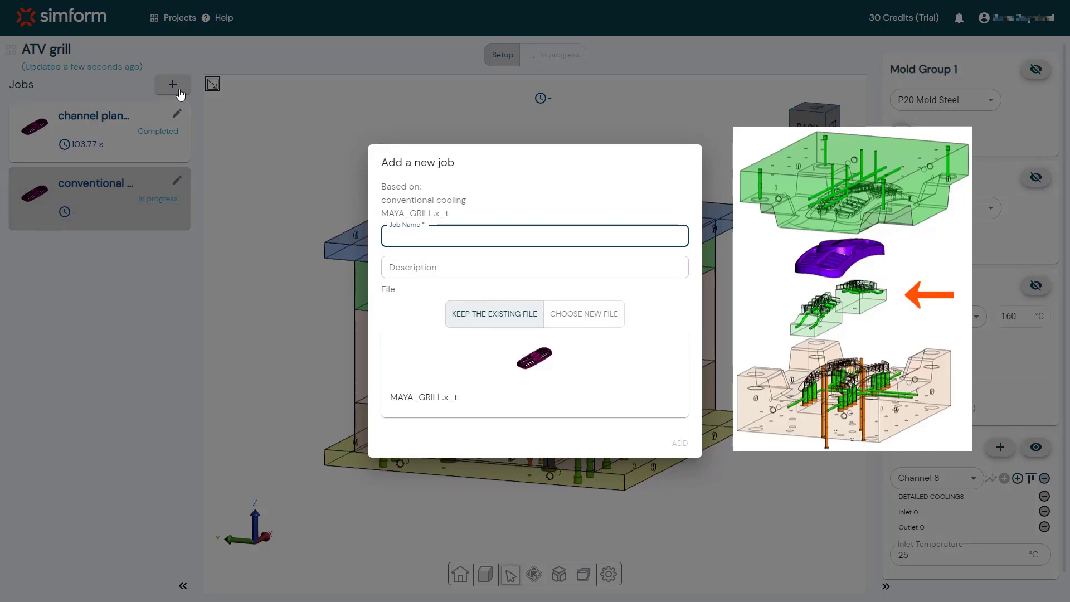
Create a job named 'conformal cooling' using a freshly uploaded MAYA_GRILL.x_t file.
{"action": "type", "text": "conformal cooling"}
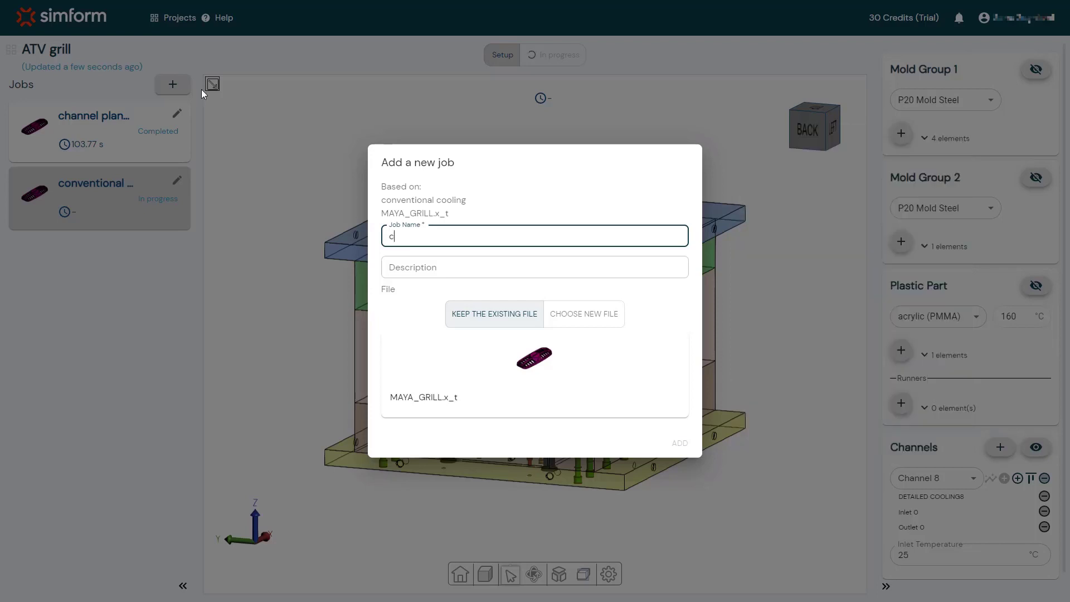
{"action": "left_click", "coordinate": [584, 315]}
{"action": "left_click", "coordinate": [537, 368]}
{"action": "double_click", "coordinate": [102, 88]}
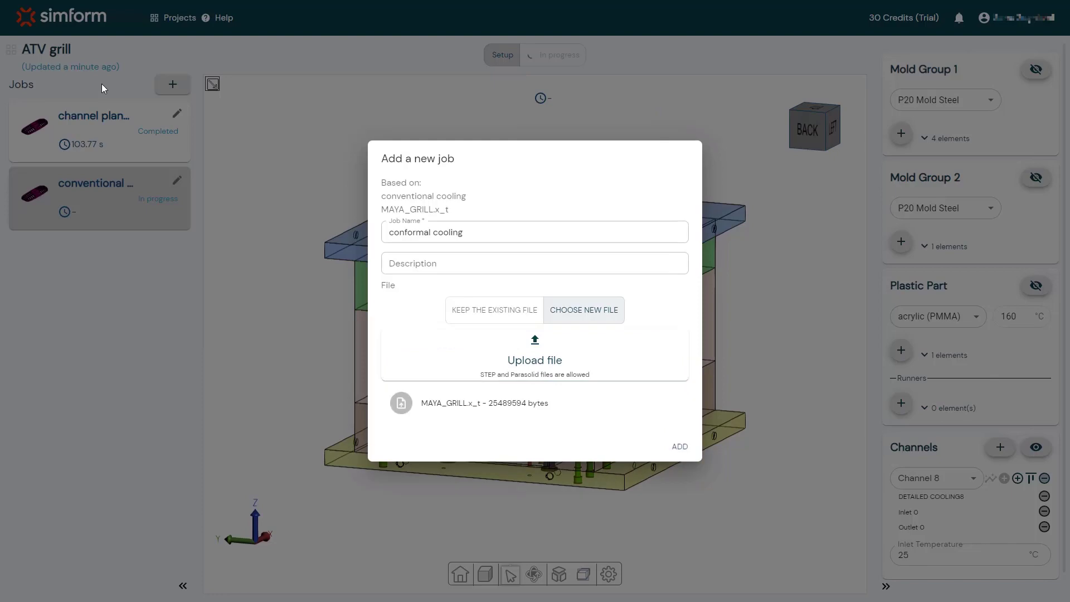
{"action": "left_click", "coordinate": [680, 446]}
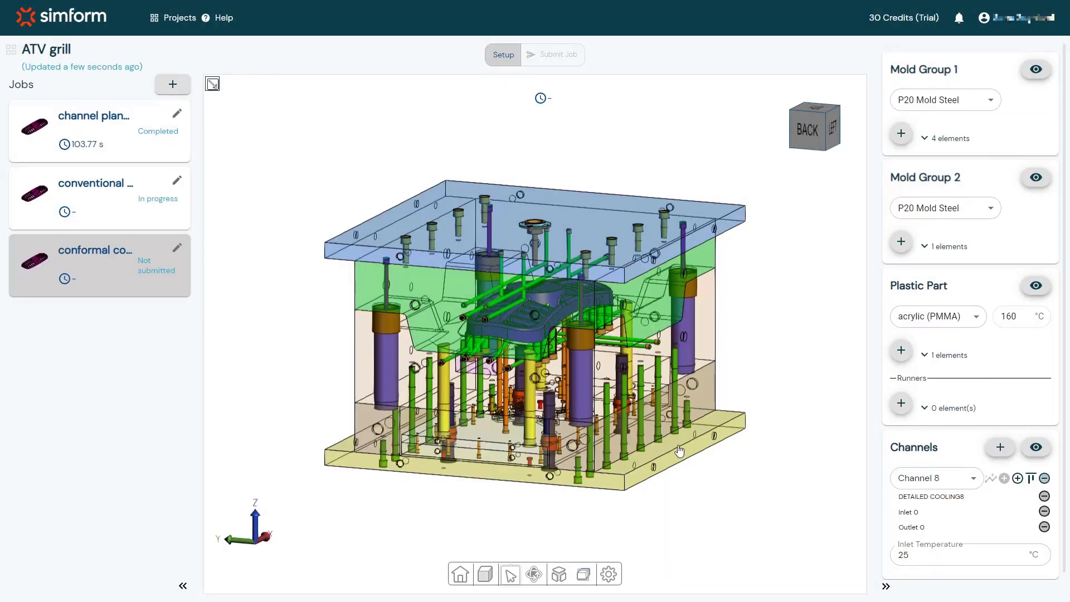
Hide both mold groups and the plastic part, add the coiled pipe to Mold Group 1, and add a conformal channel.
{"action": "left_click", "coordinate": [1036, 70]}
{"action": "left_click", "coordinate": [1036, 179]}
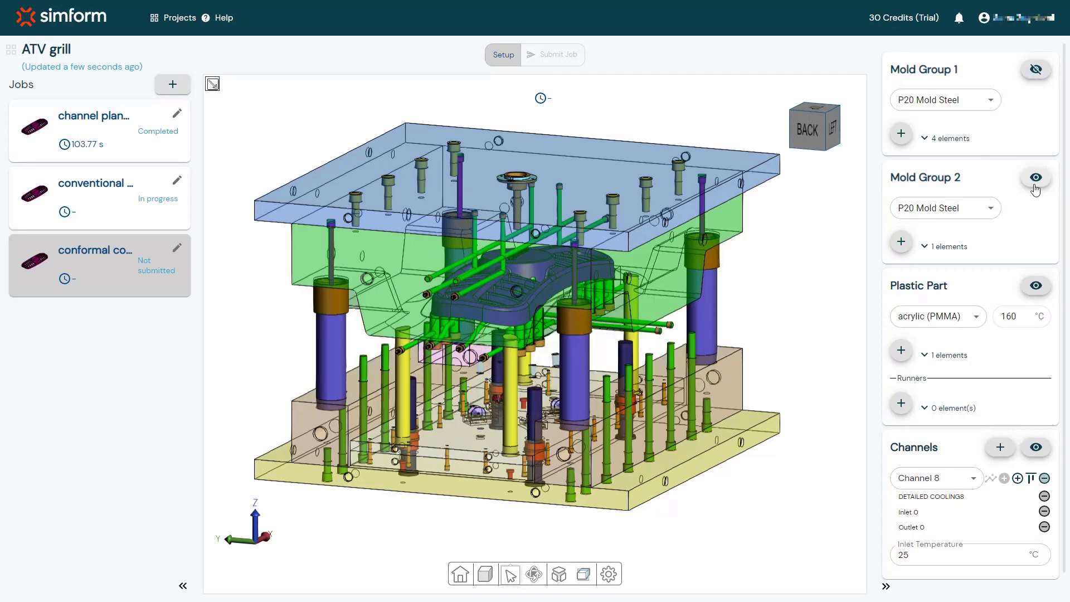
{"action": "left_click", "coordinate": [1036, 286]}
{"action": "scroll", "coordinate": [468, 298], "scroll_direction": "up", "scroll_amount": 5}
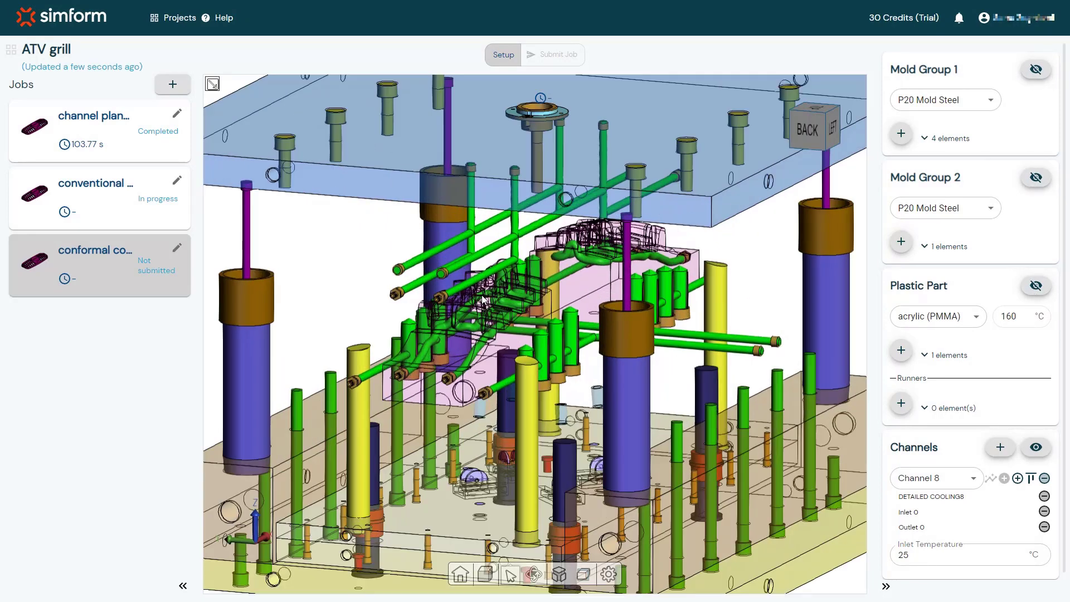
{"action": "left_click", "coordinate": [522, 341]}
{"action": "left_click", "coordinate": [896, 142]}
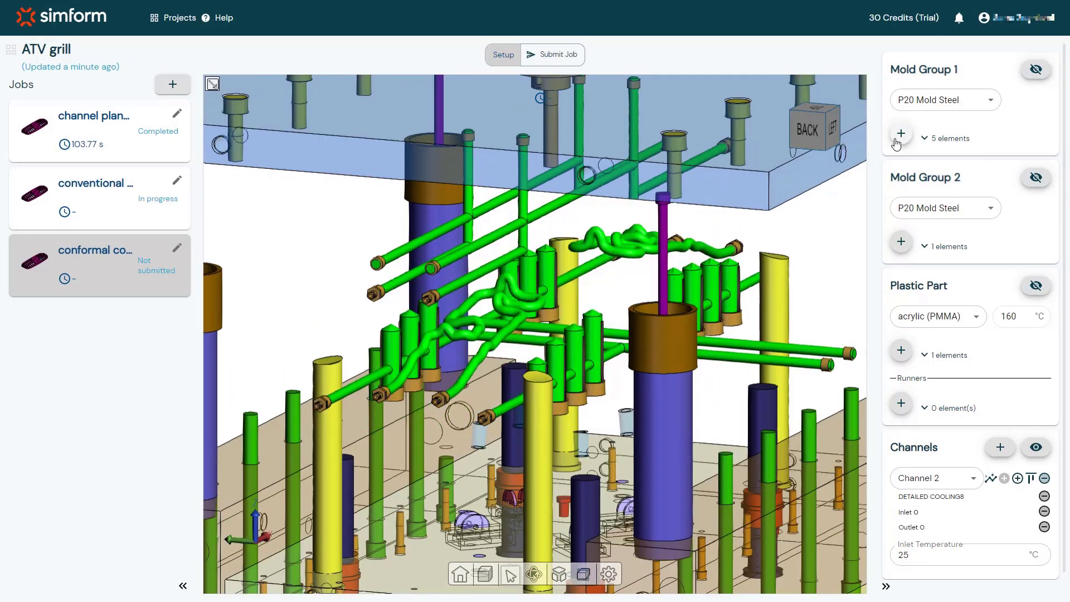
{"action": "left_click", "coordinate": [1000, 446]}
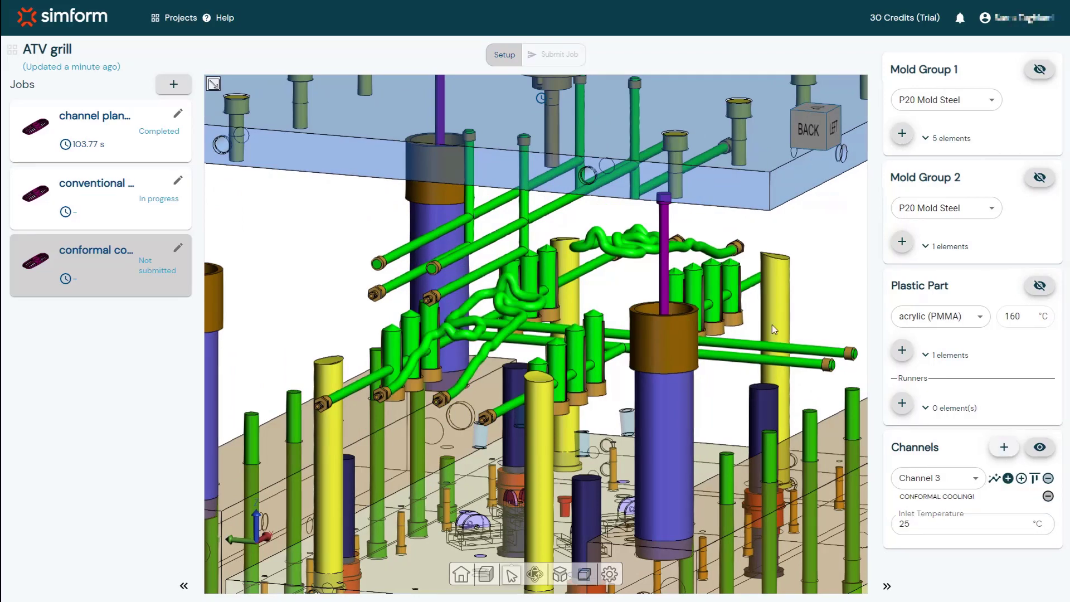
{"action": "left_click", "coordinate": [1008, 478]}
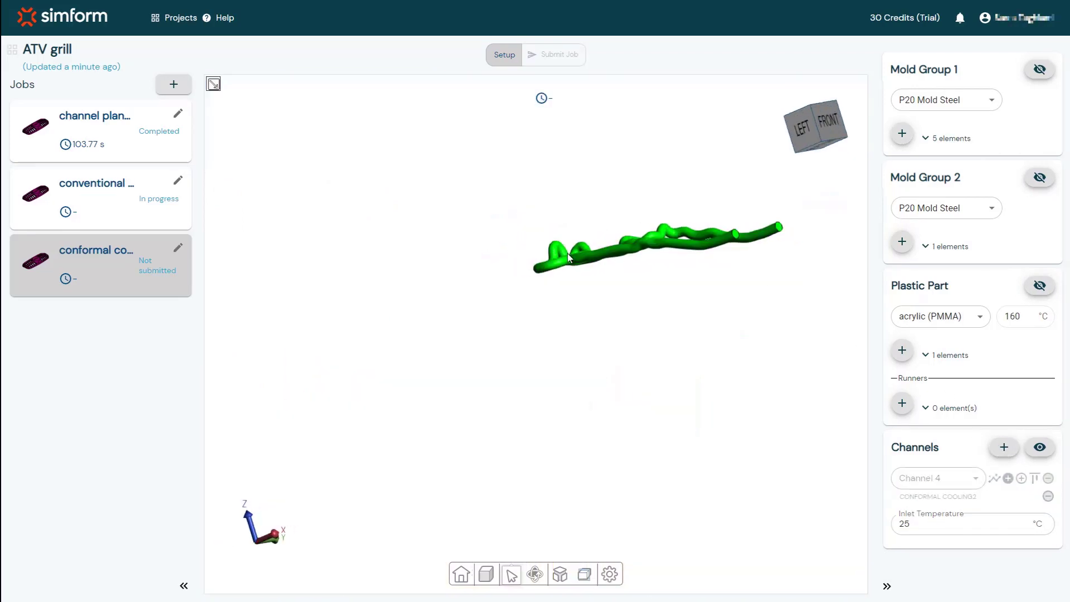